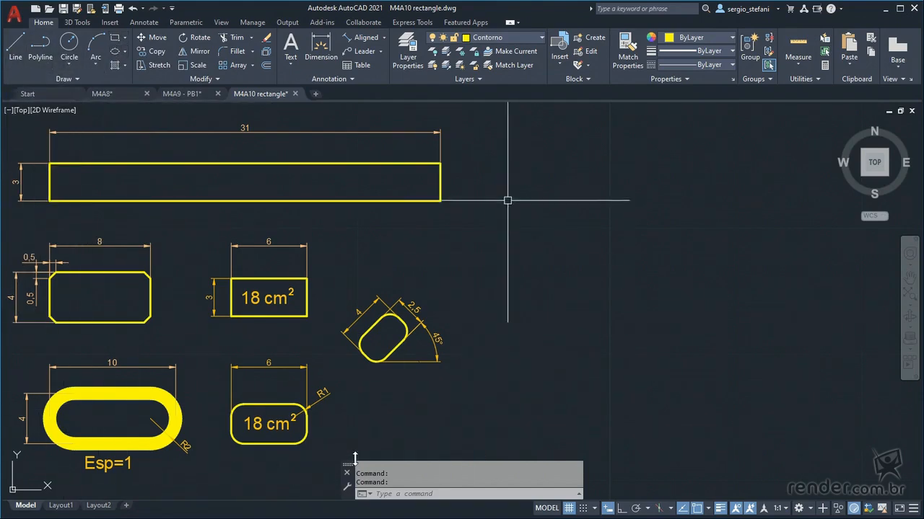
Step: Inspect the object type and polyline options of the chamfered 8 by 4 rectangle, leaving it unchanged and deselected
mouse_move(426, 201)
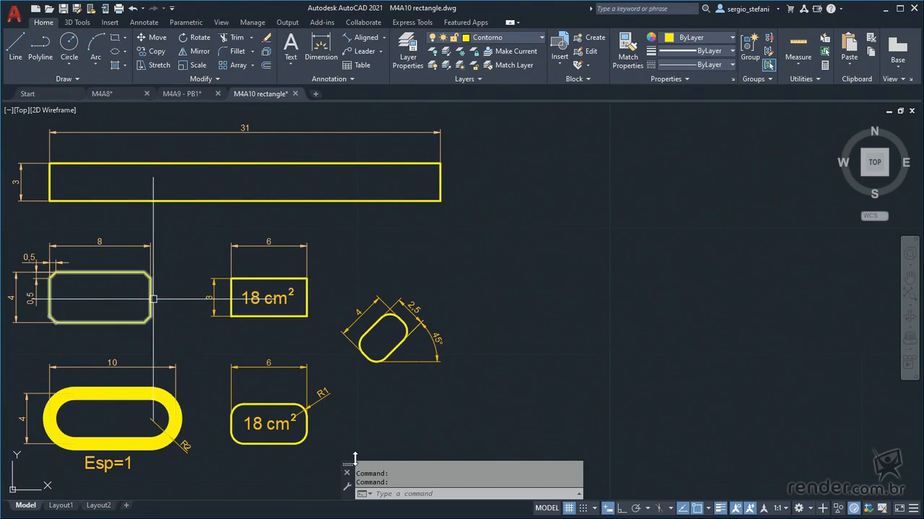
mouse_move(151, 299)
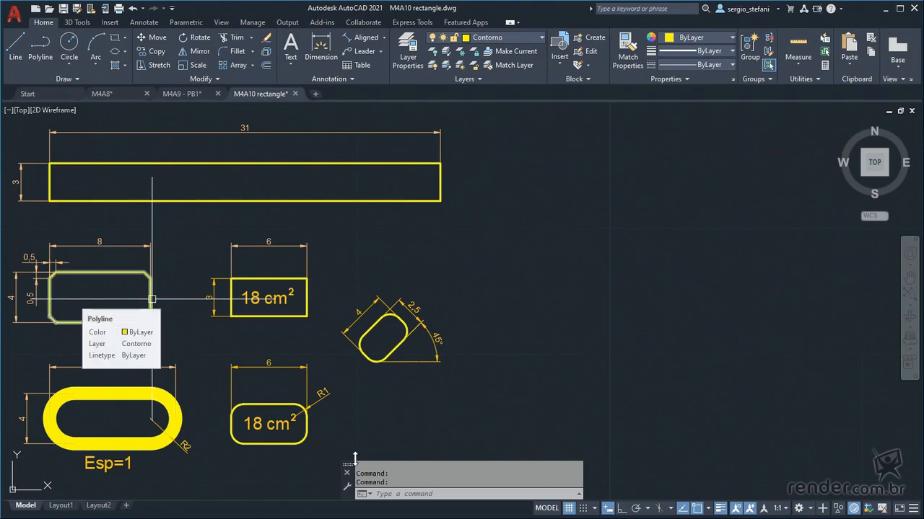
left_click(151, 299)
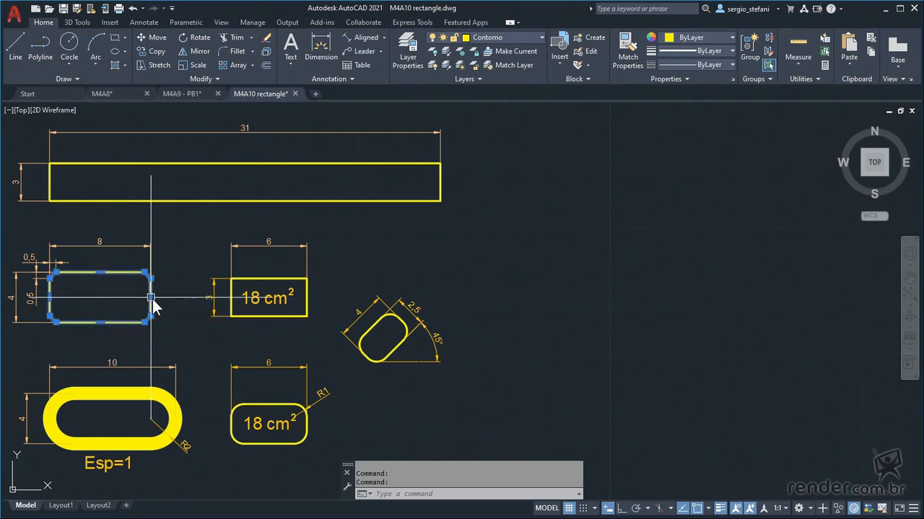
right_click(152, 294)
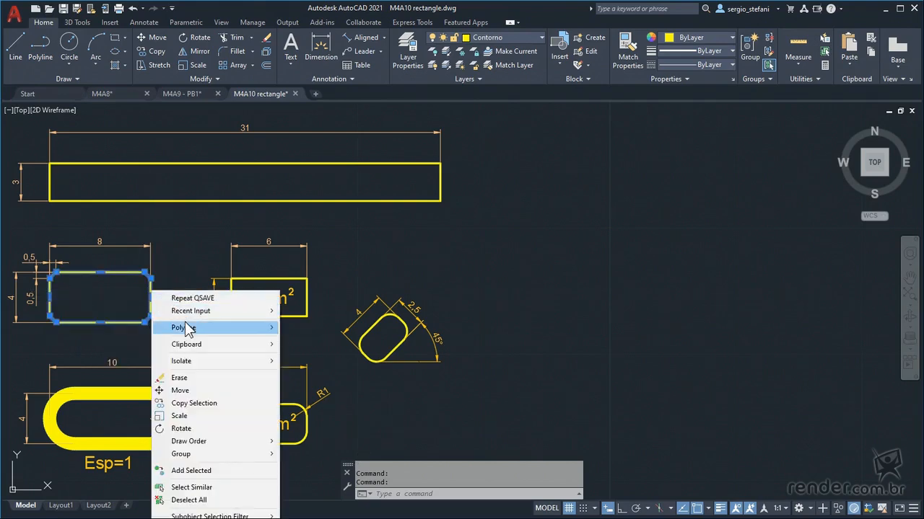
mouse_move(187, 329)
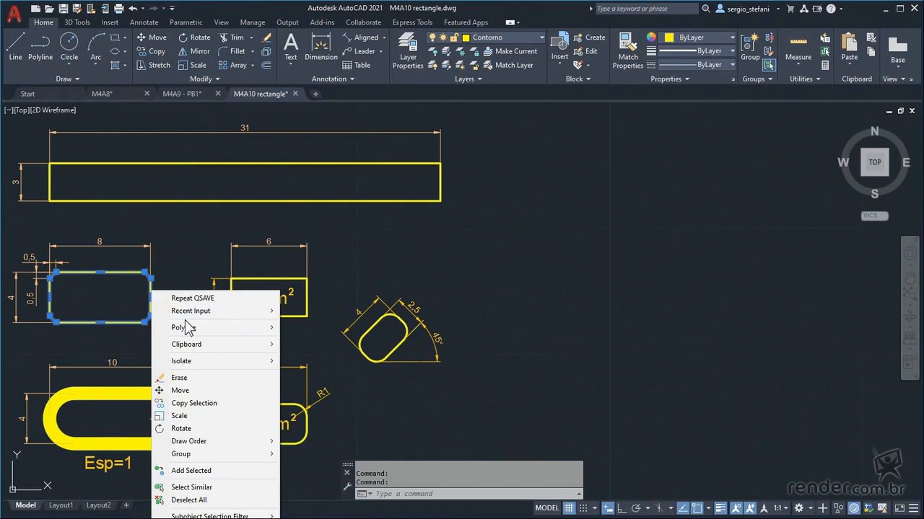
key("Escape")
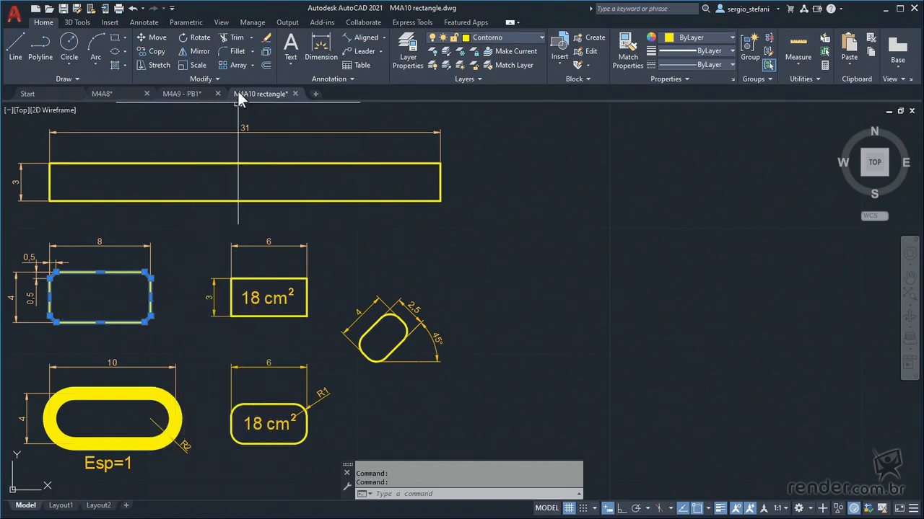
mouse_move(249, 94)
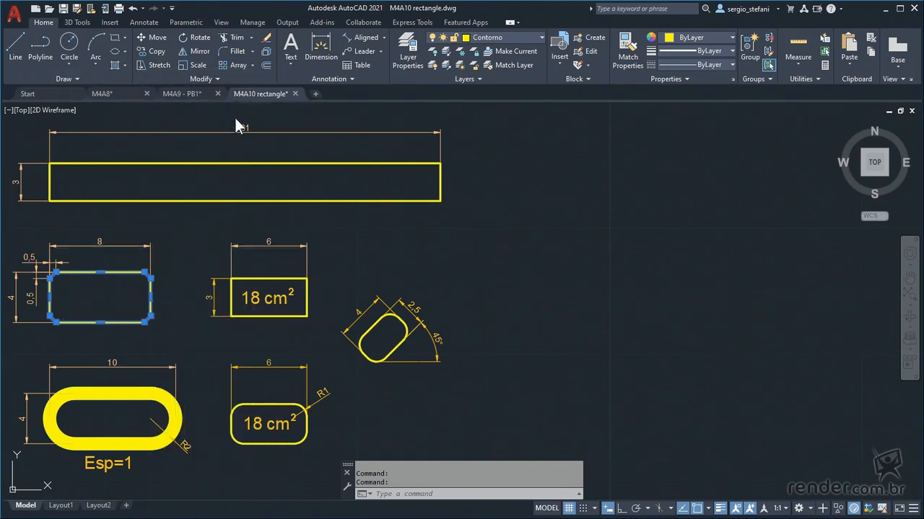
key("Escape")
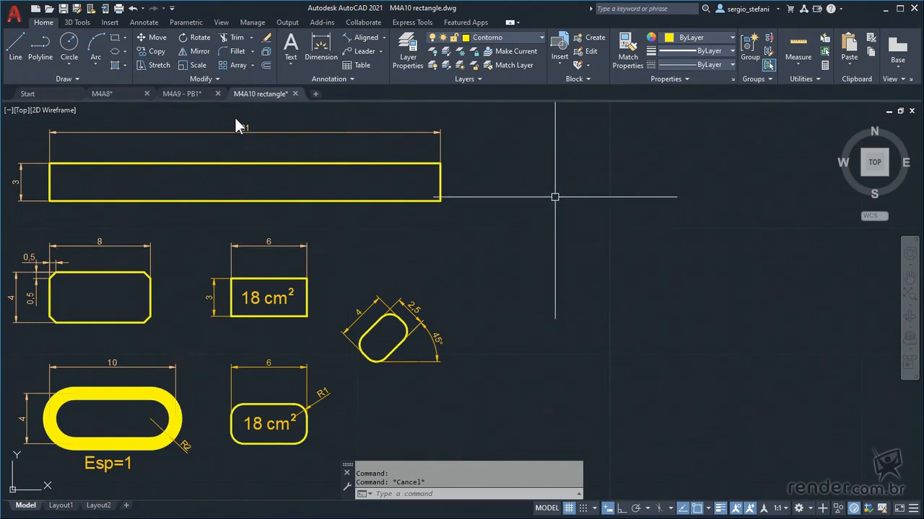
Step: Draw a rectangle 31 long and 3 high in the empty area beside the dimensioned 31 by 3 rectangle
type("REC")
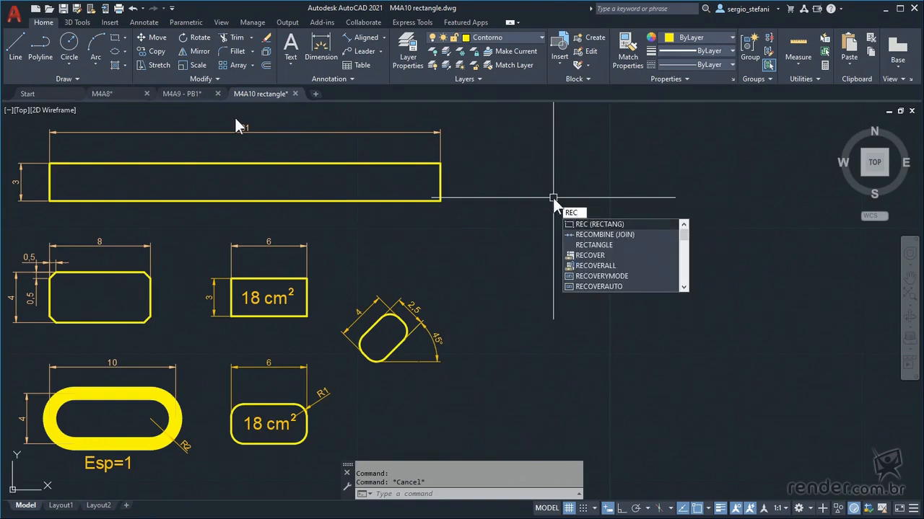
key("Escape")
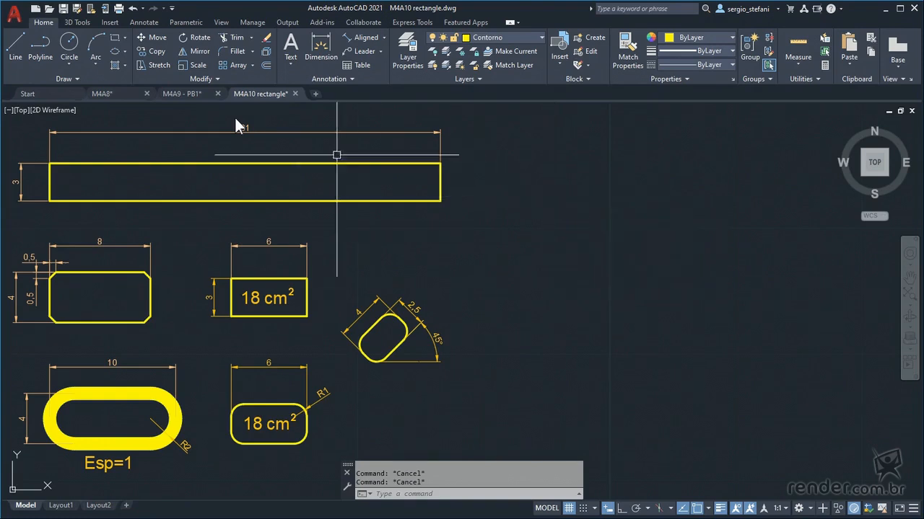
left_click(116, 45)
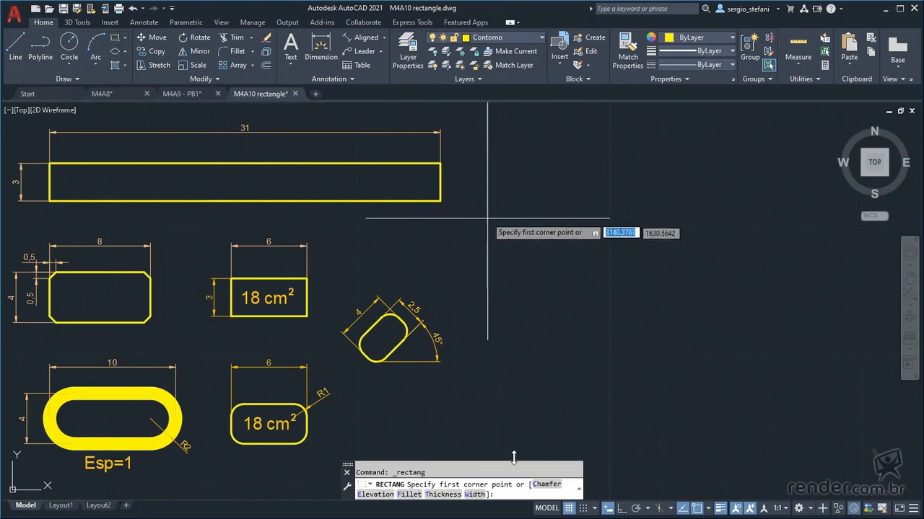
left_click(454, 200)
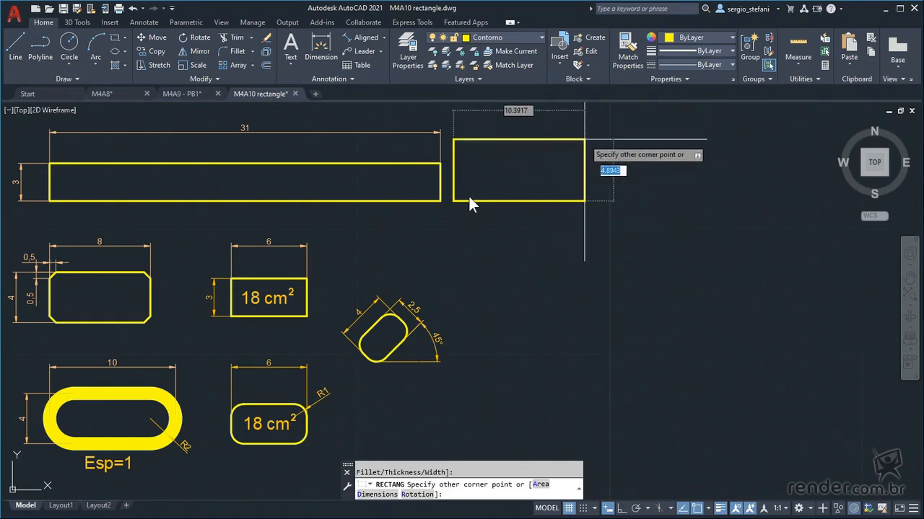
key("Tab")
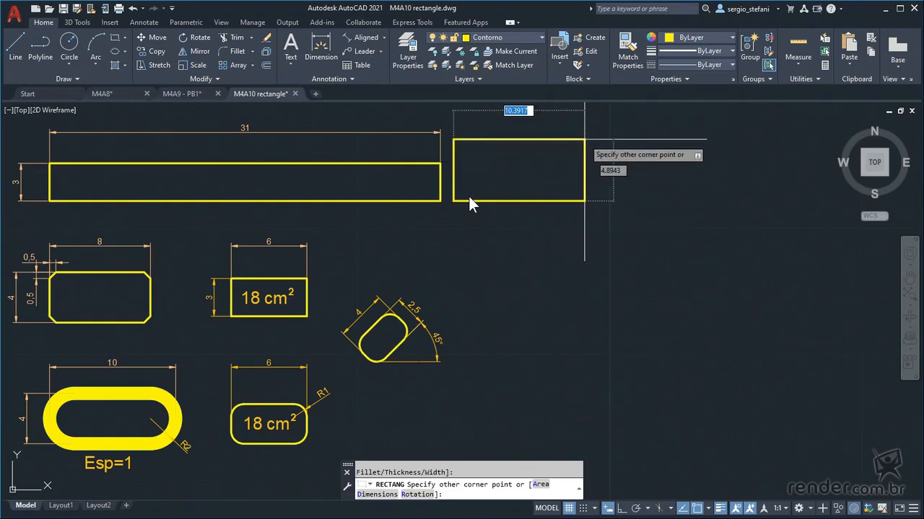
type("31")
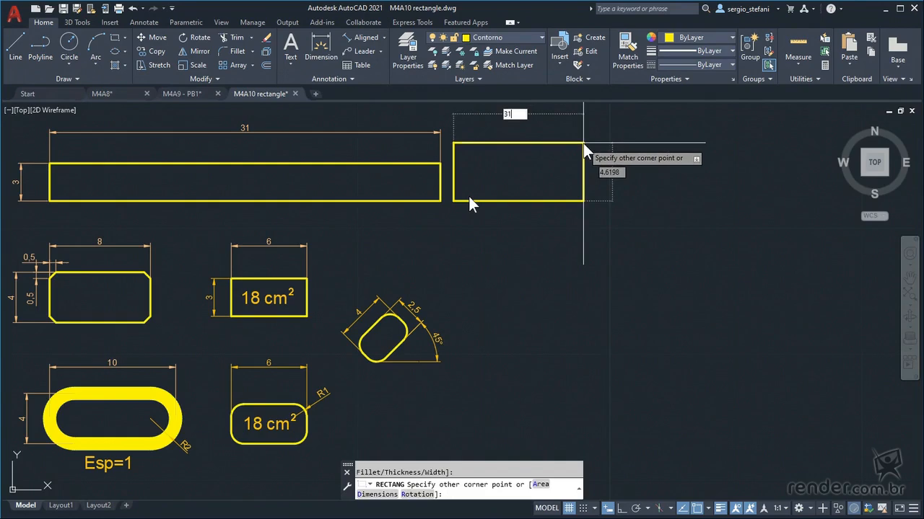
key("Tab")
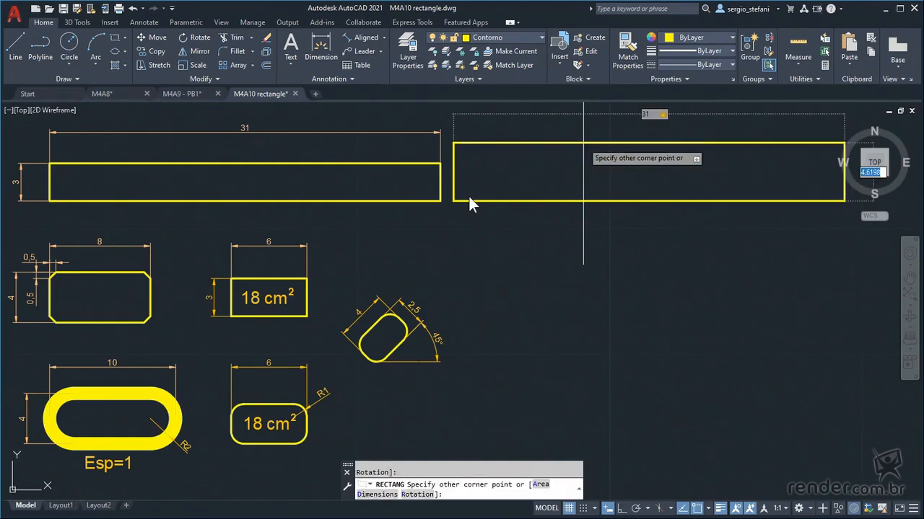
type("3")
key("Return")
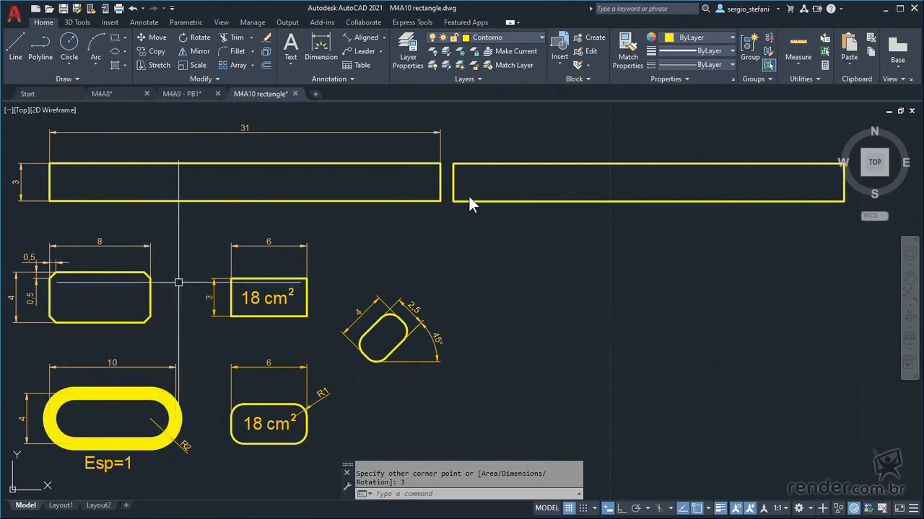
Step: Draw an 8 by 4 rectangle with both chamfer distances at 0.5 below the new long rectangle
left_click(115, 38)
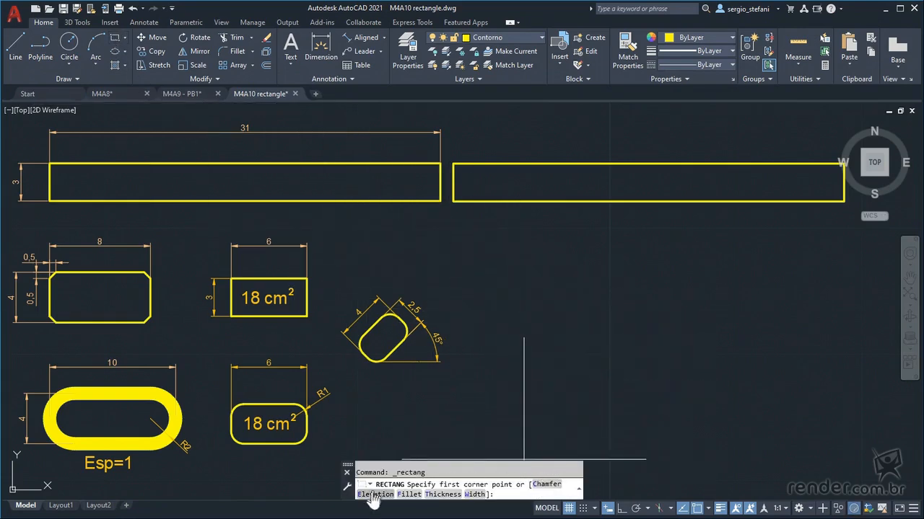
left_click(552, 491)
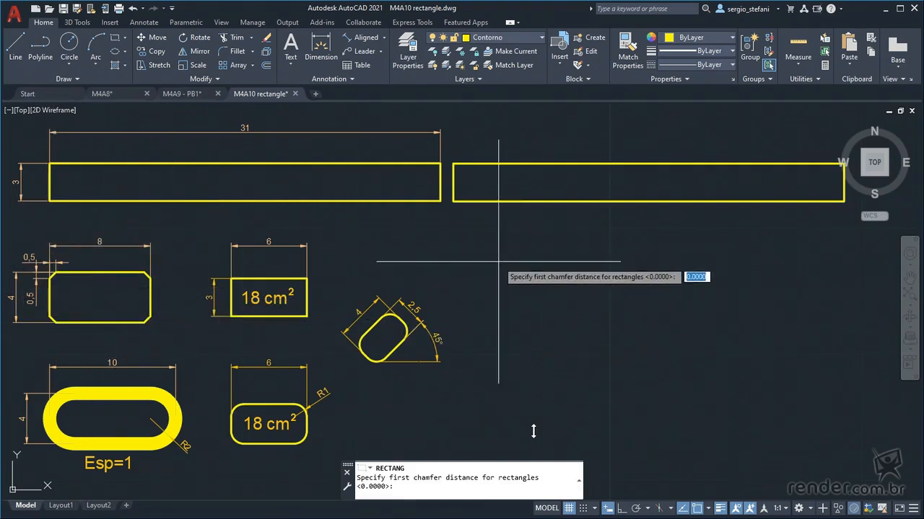
type(".5")
key("Return")
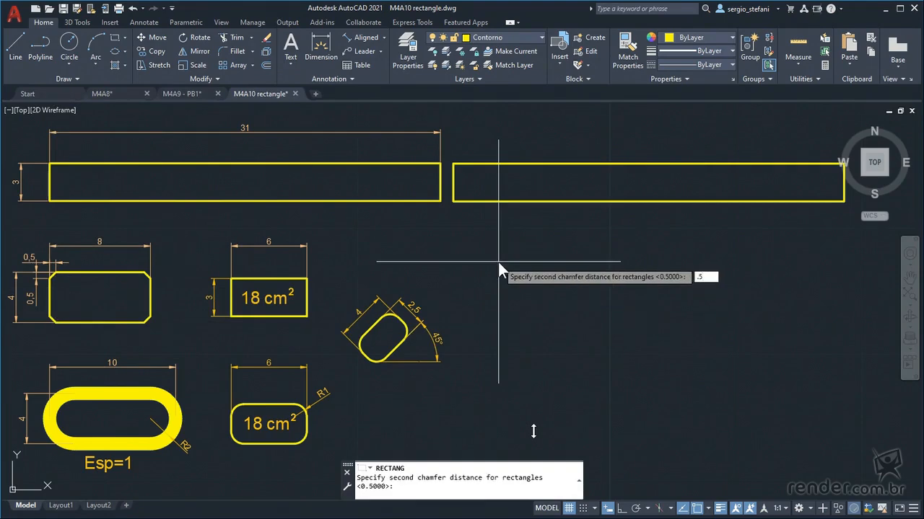
type(".5")
key("Return")
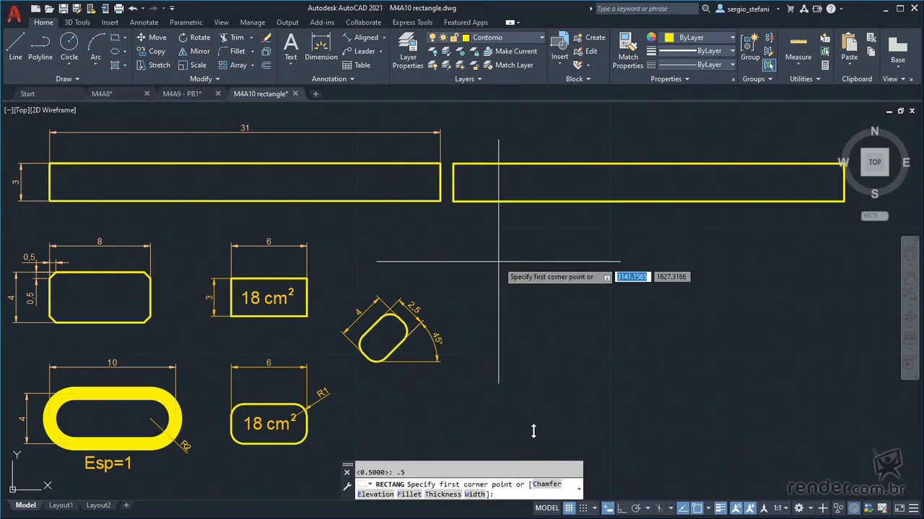
left_click(453, 289)
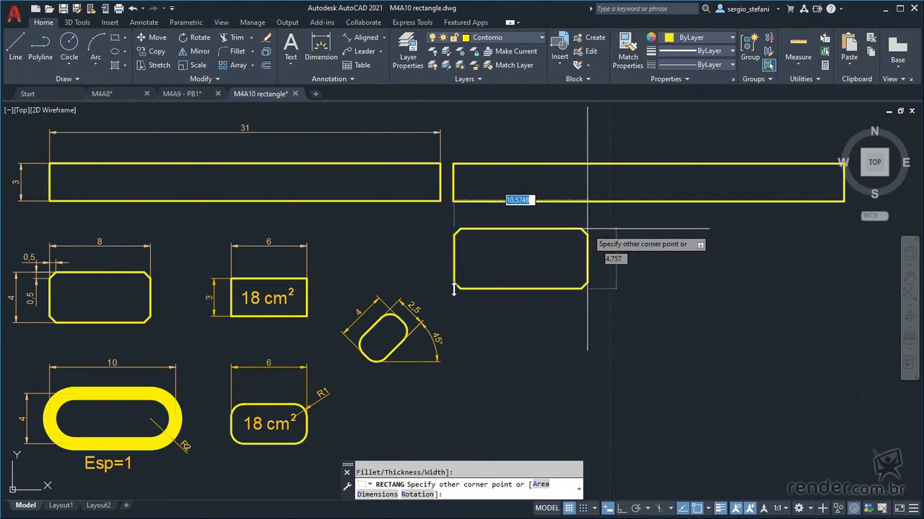
type("8")
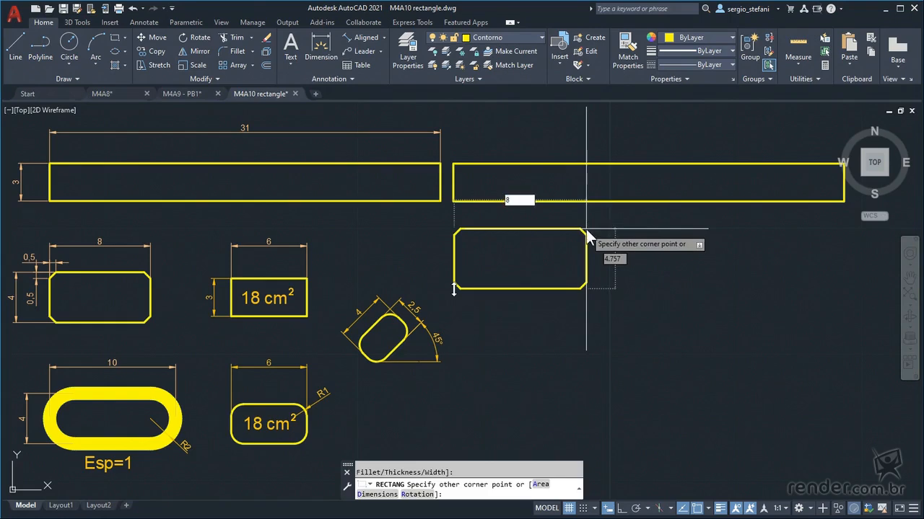
key("Tab")
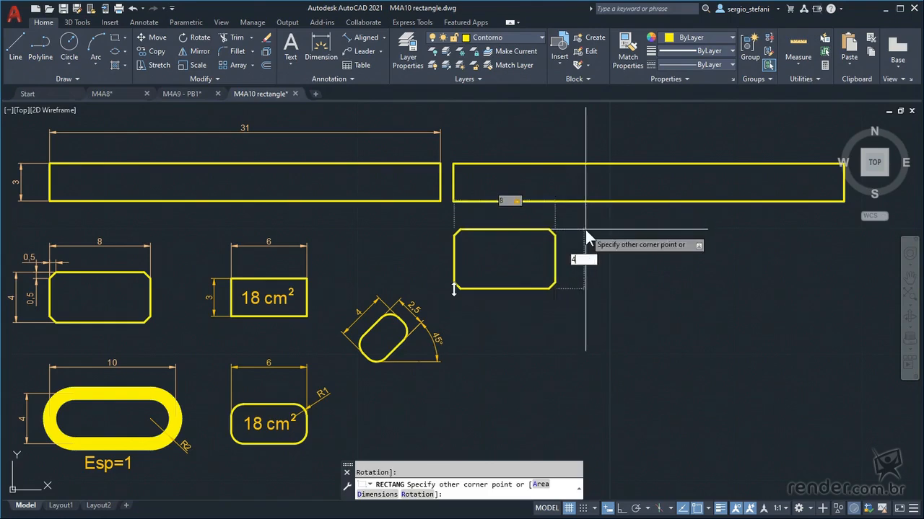
key("Return")
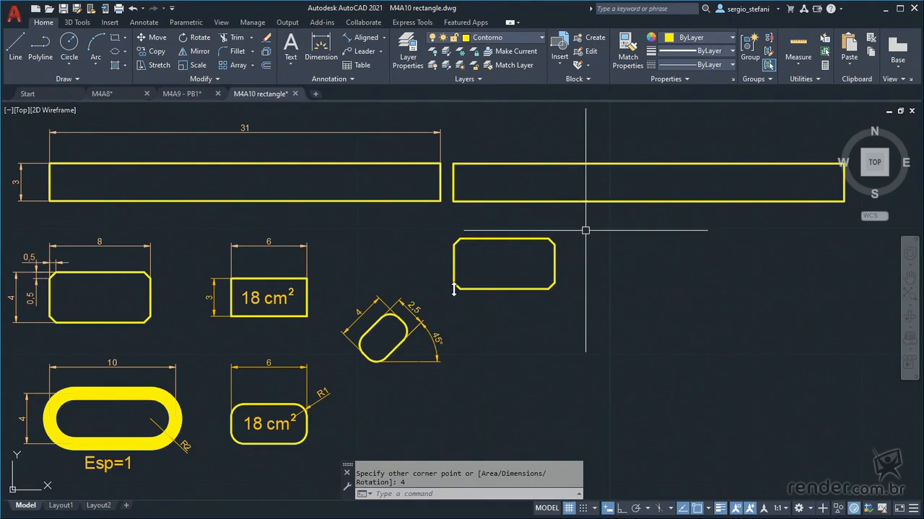
key("Return")
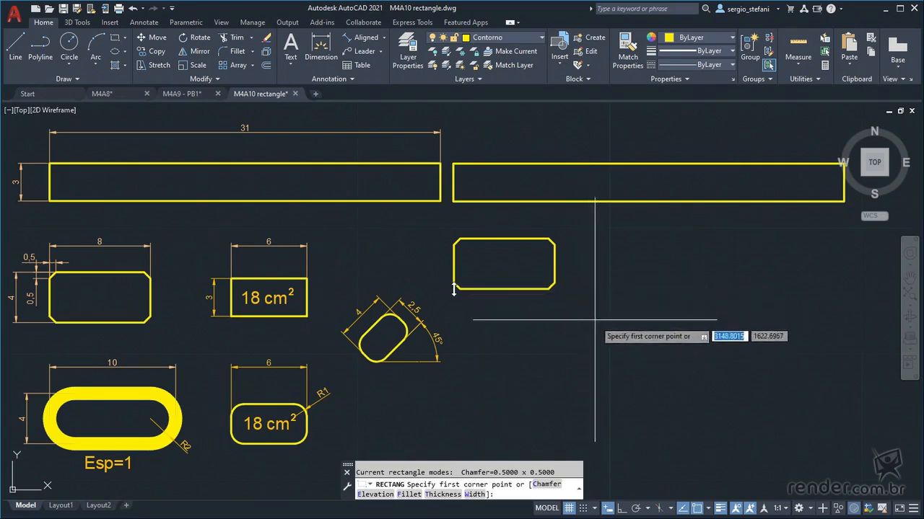
left_click(595, 370)
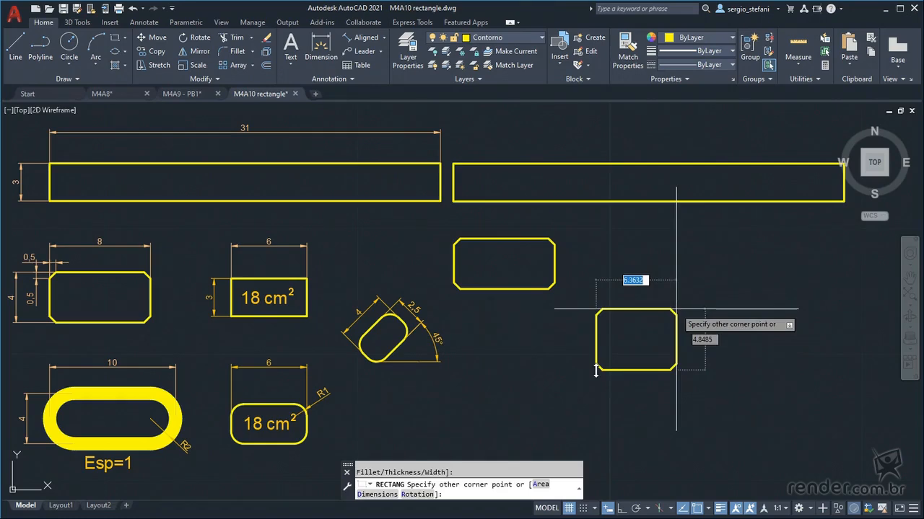
key("Escape")
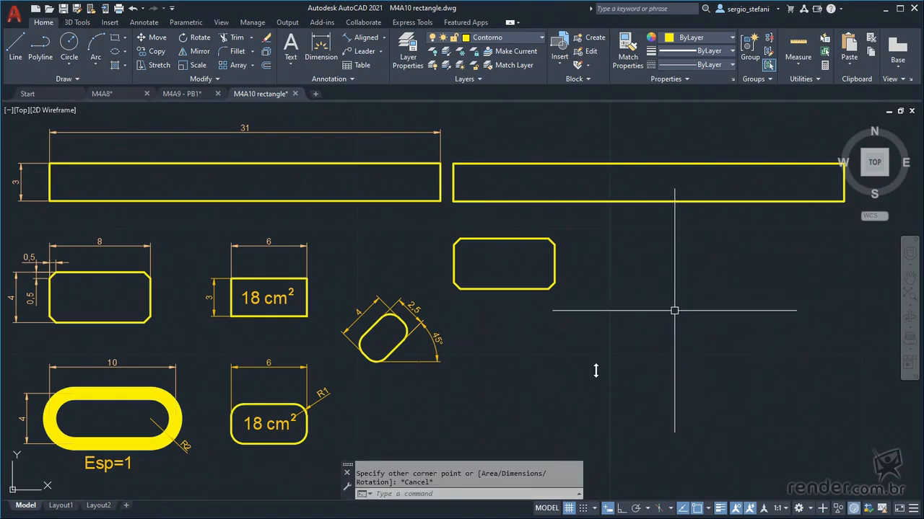
Step: Set the Rectangle command's line width to 1 and its fillet radius to 2
key("Return")
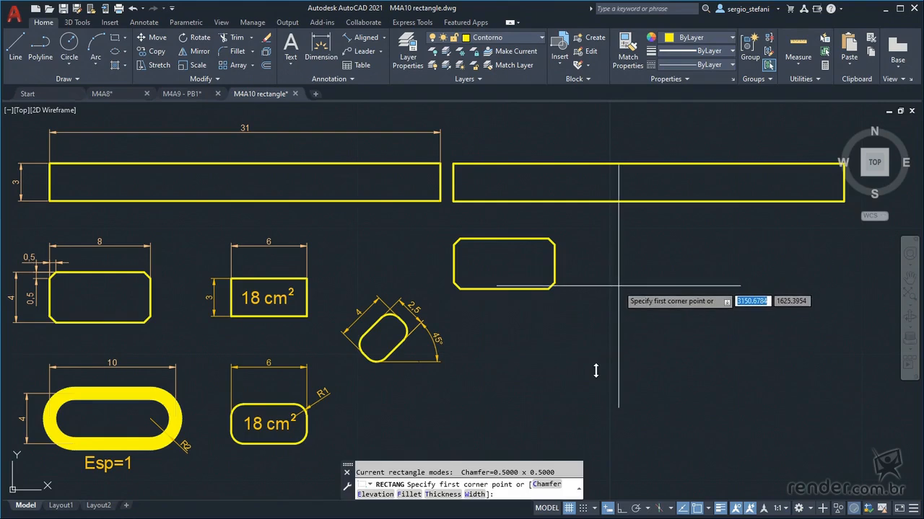
key("Down")
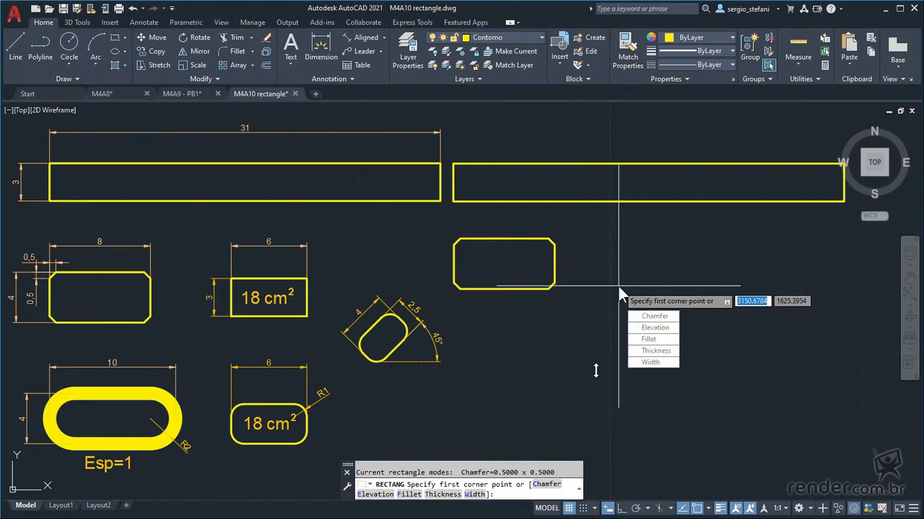
left_click(635, 361)
type("1")
key("Return")
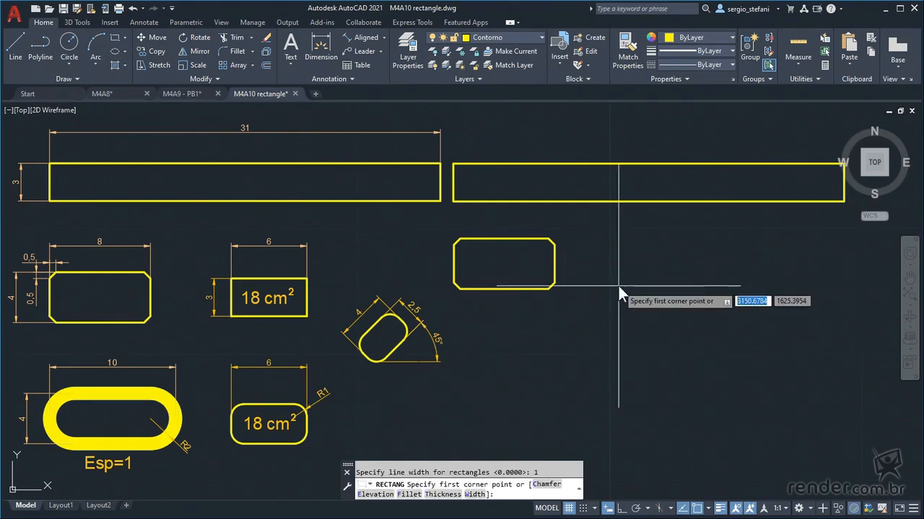
key("Down")
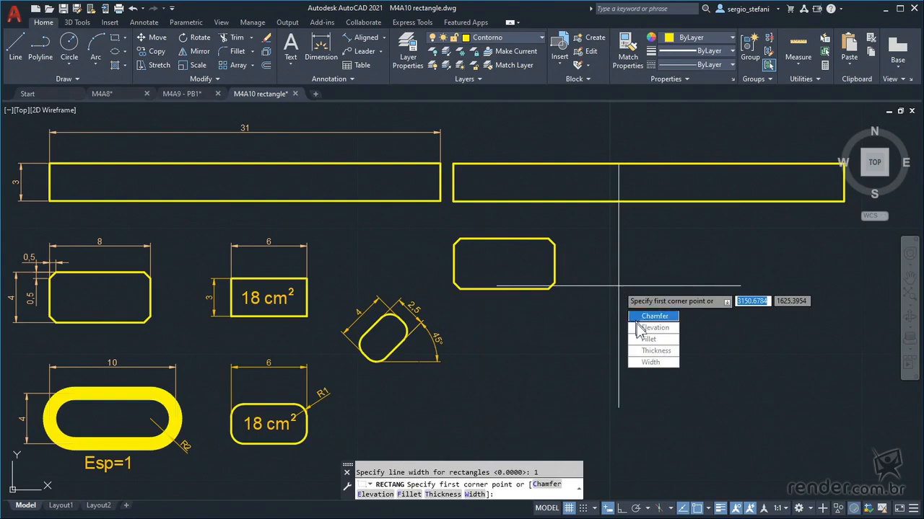
left_click(647, 339)
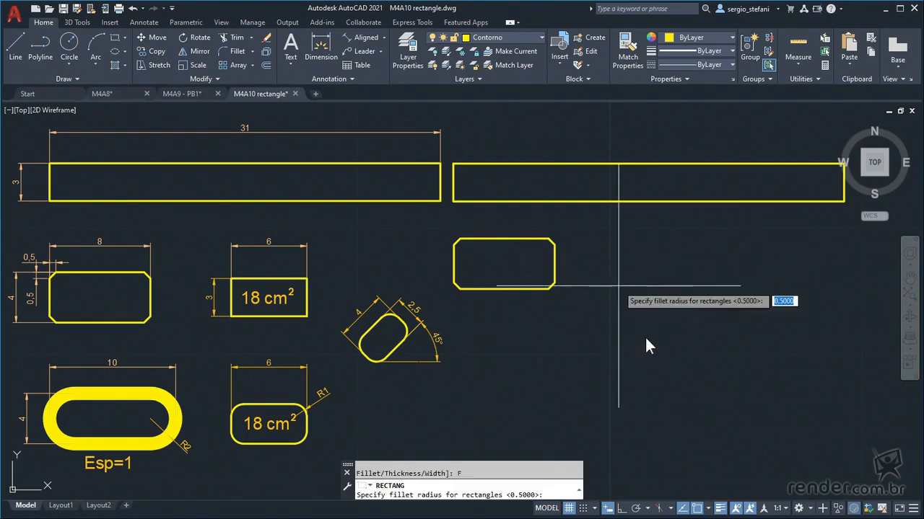
type("2")
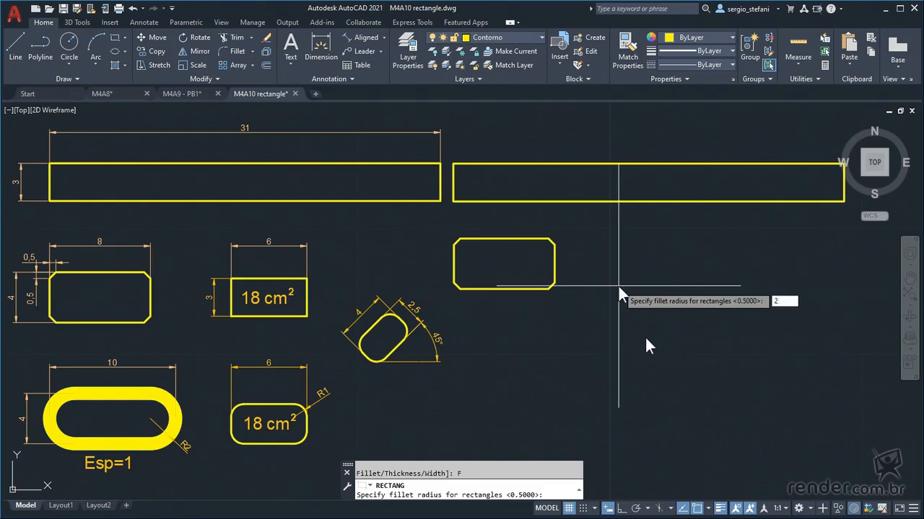
key("Return")
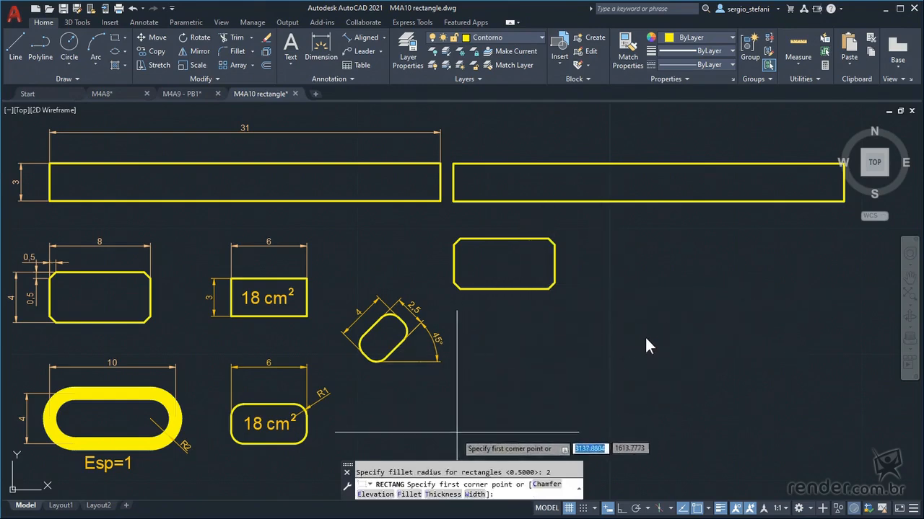
Step: Draw a rounded, thick-lined rectangle 10 long and 4 high below the new chamfered rectangle, leaving it deselected
left_click(458, 440)
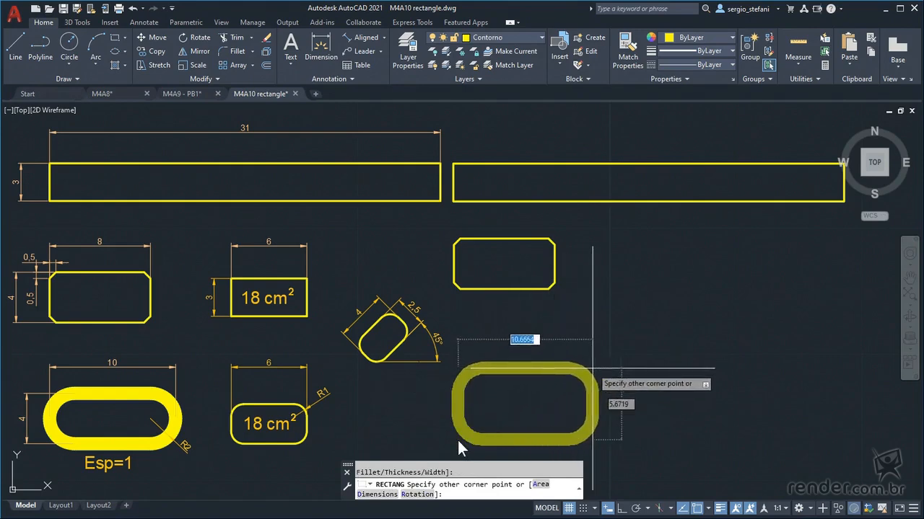
type("10")
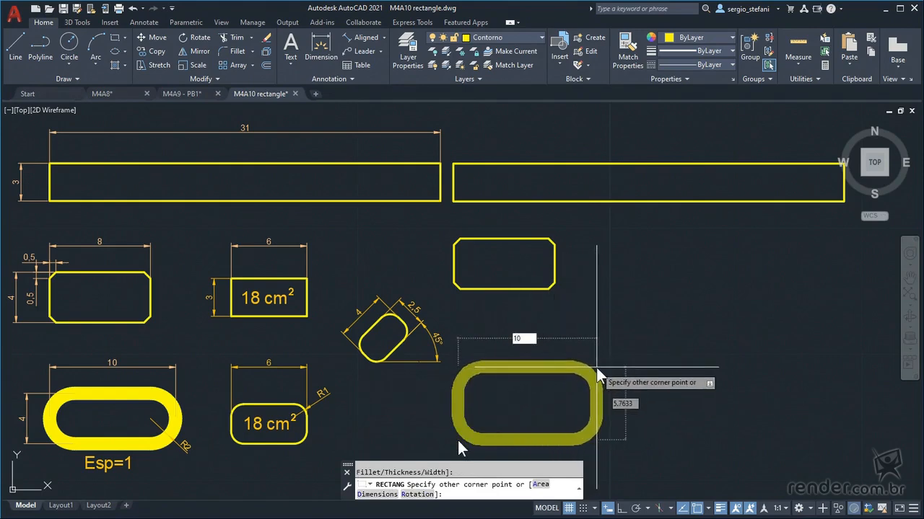
key("Tab")
type("4")
key("Return")
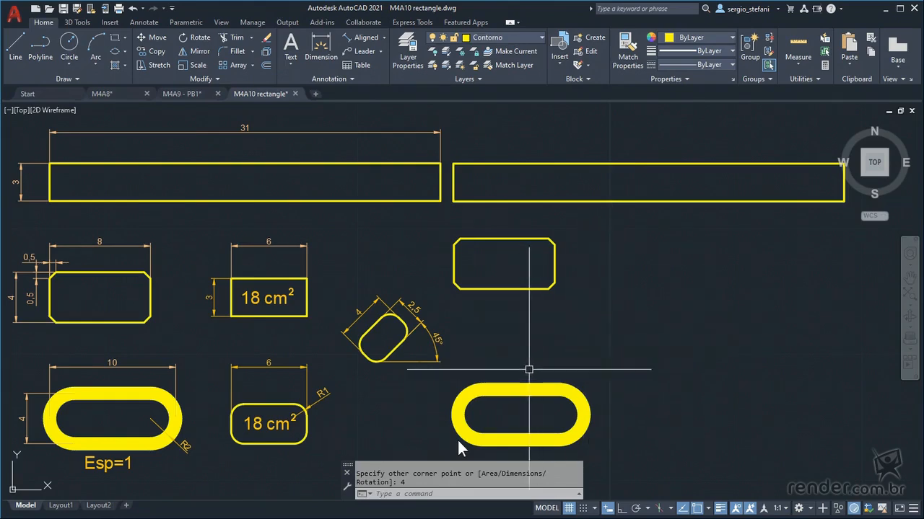
left_click(516, 382)
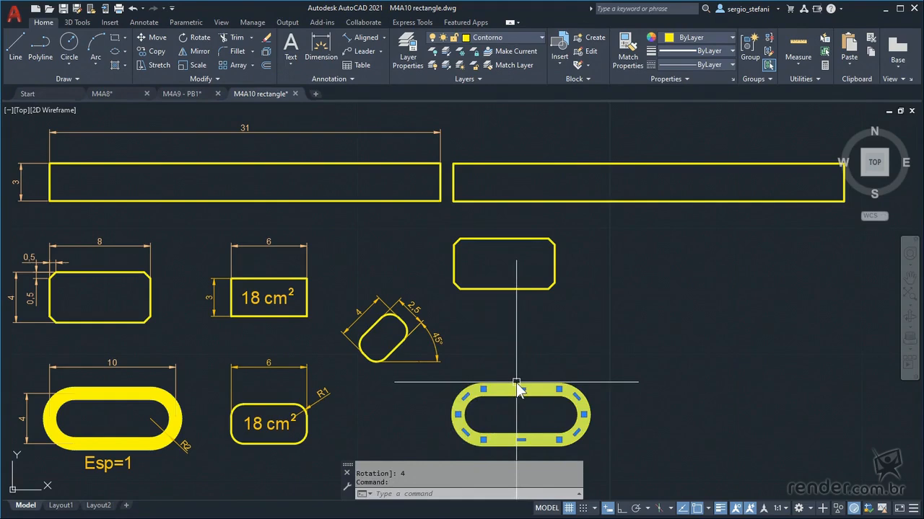
key("Escape")
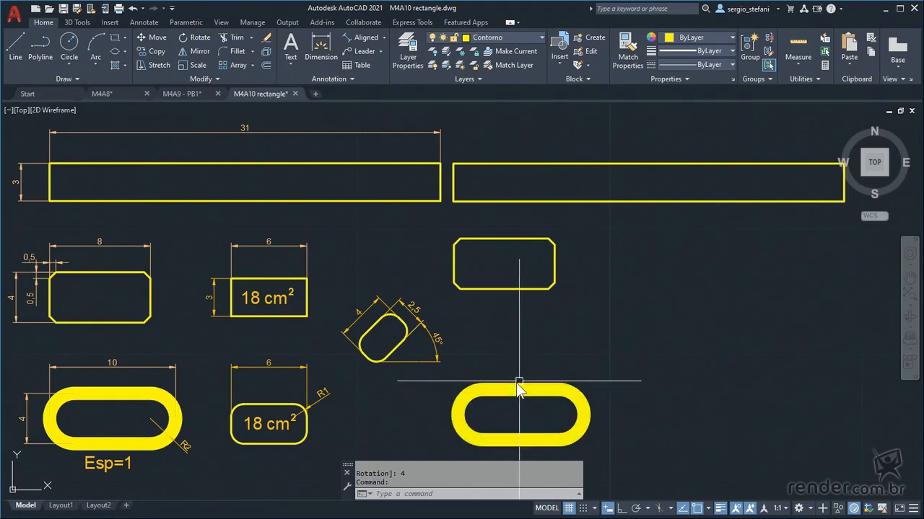
Step: Restart the Rectangle command with both the line width and the fillet radius set to 0
key("Return")
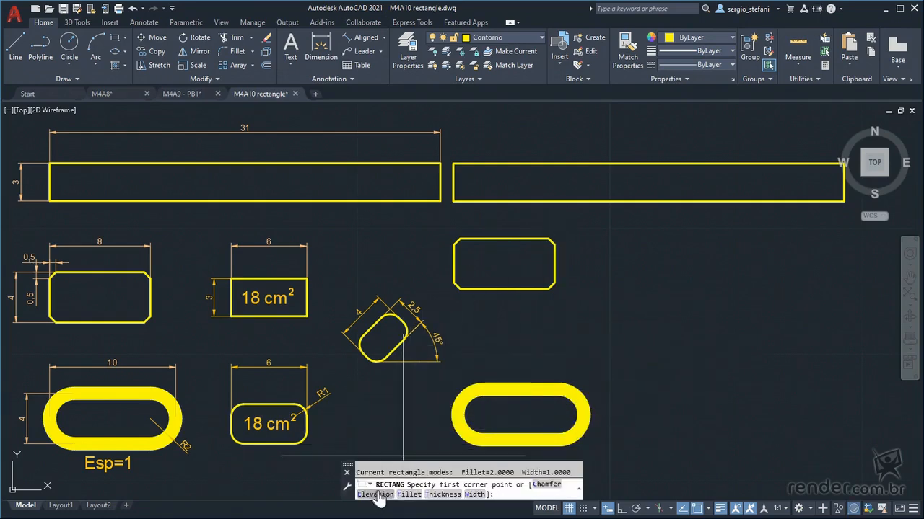
left_click(472, 494)
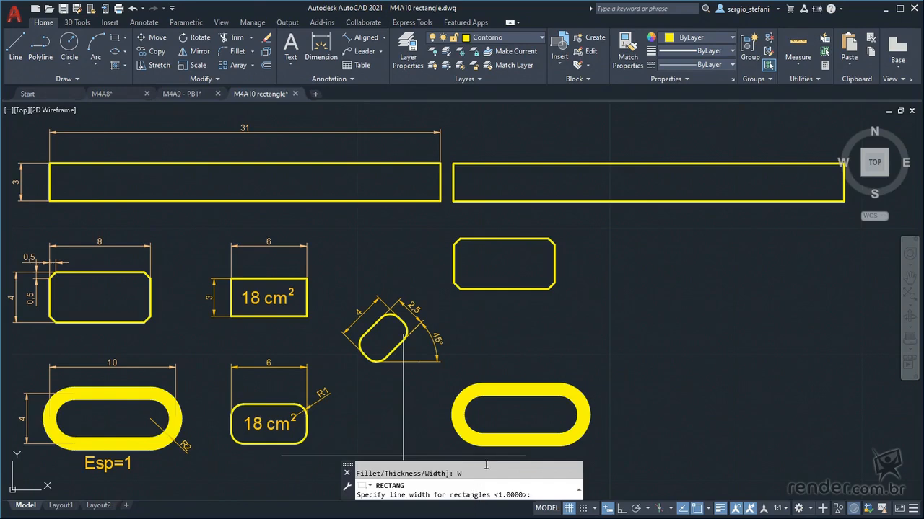
key("Return")
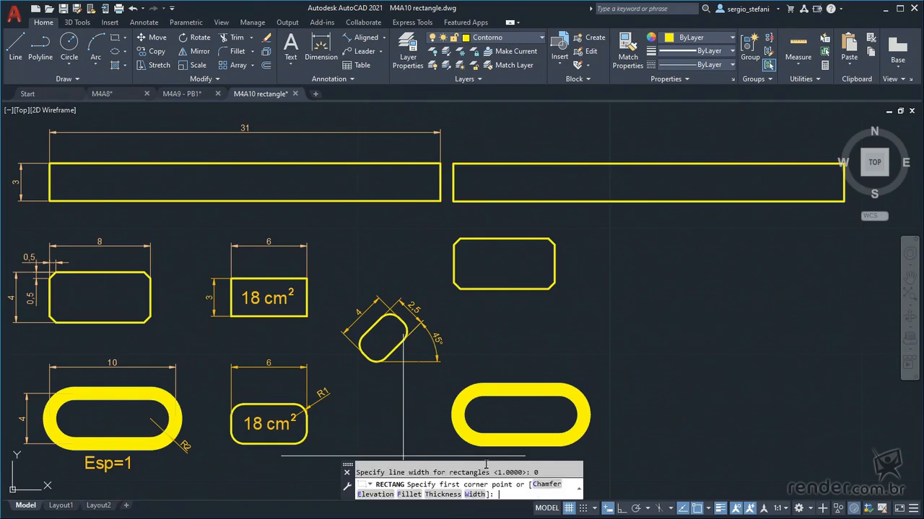
left_click(409, 495)
key("Return")
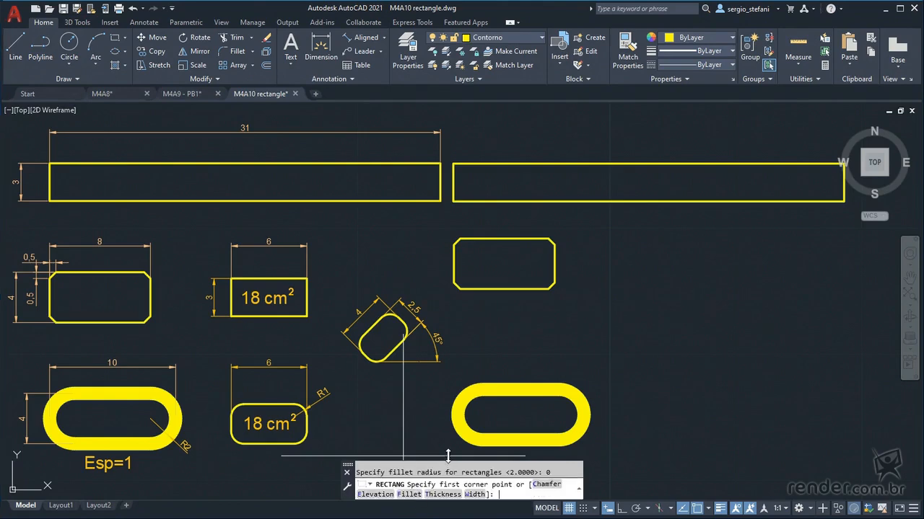
Step: Draw a sharp-cornered rectangle beside the new chamfered one, defined by an area of 18 and a length of 6
left_click(620, 289)
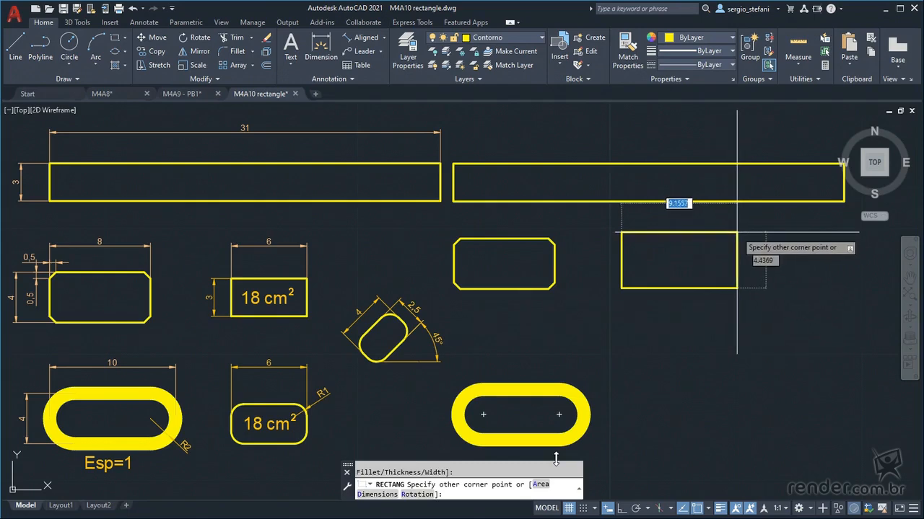
key("Down")
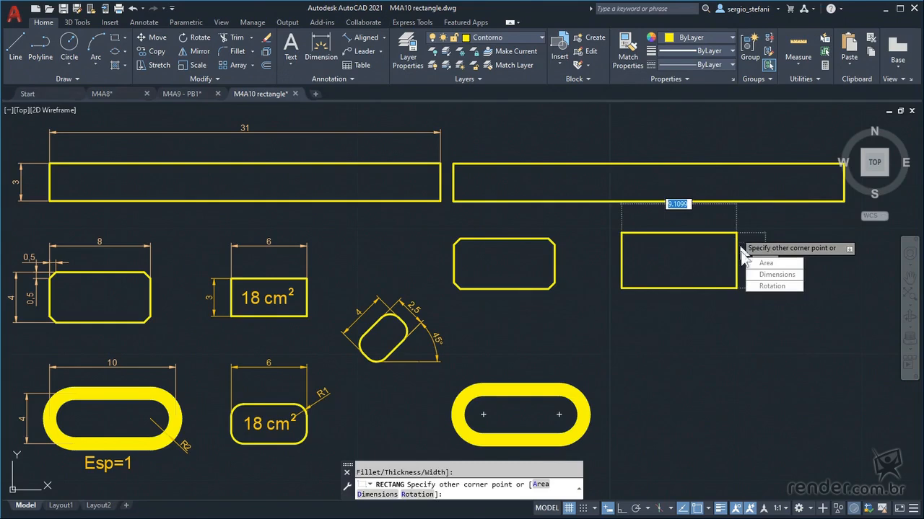
left_click(766, 264)
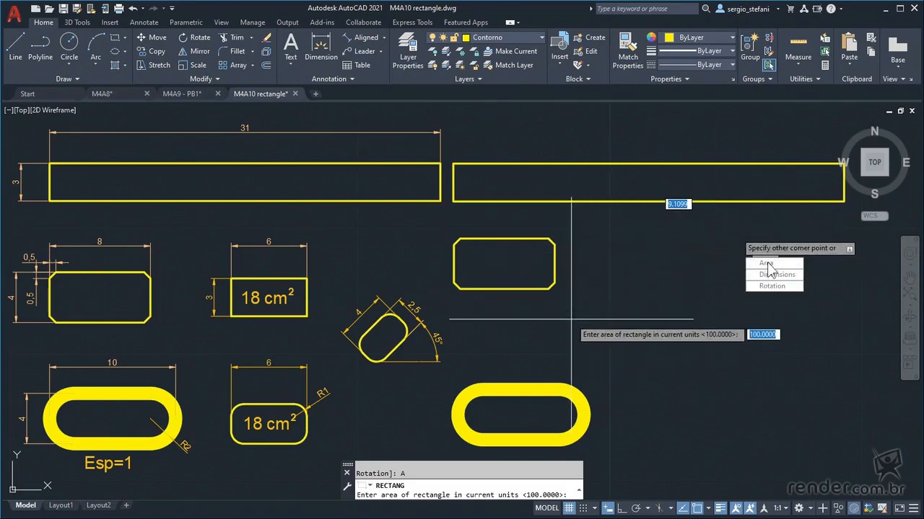
type("18")
key("Return")
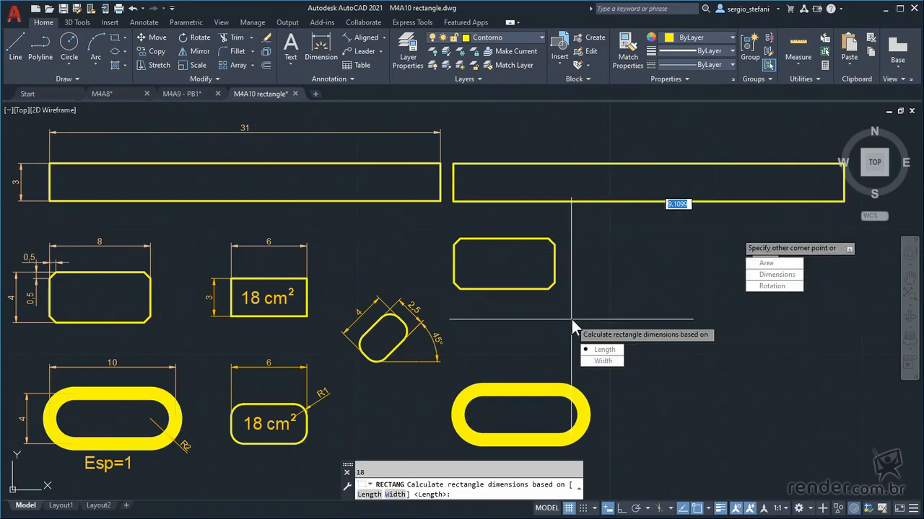
left_click(609, 350)
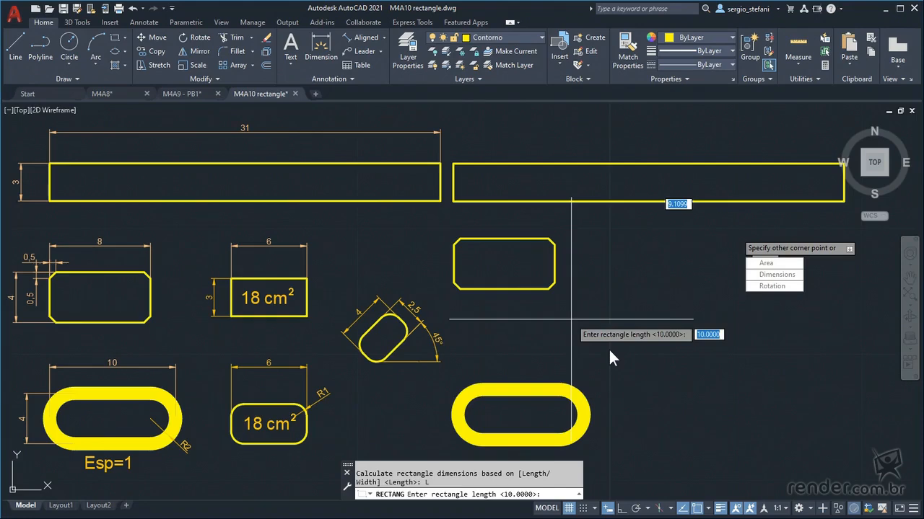
type("6")
key("Return")
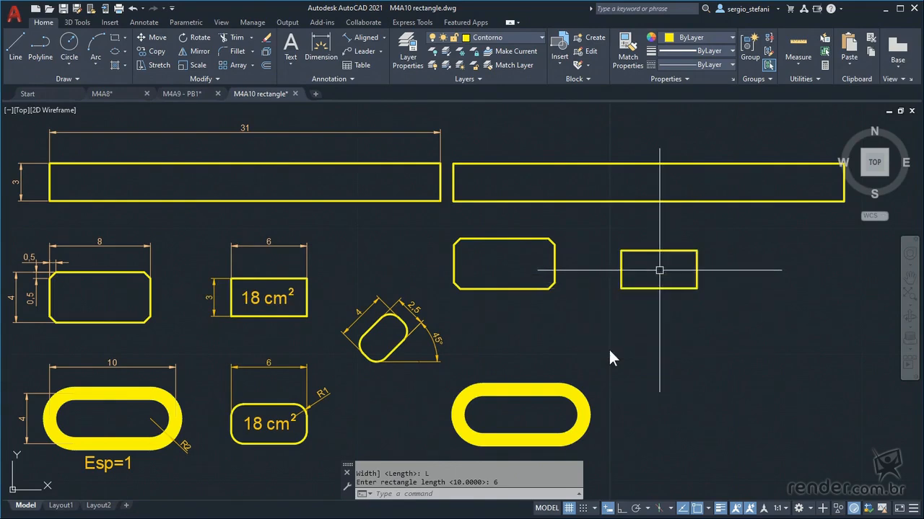
key("Escape")
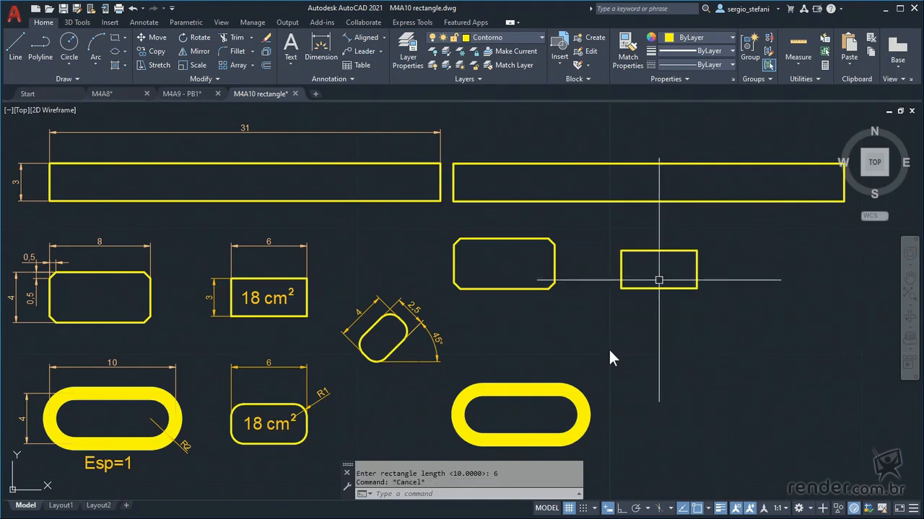
Step: Draw a rectangle with fillet radius 1, area 18 and length 6 below the new sharp-cornered rectangle
key("Return")
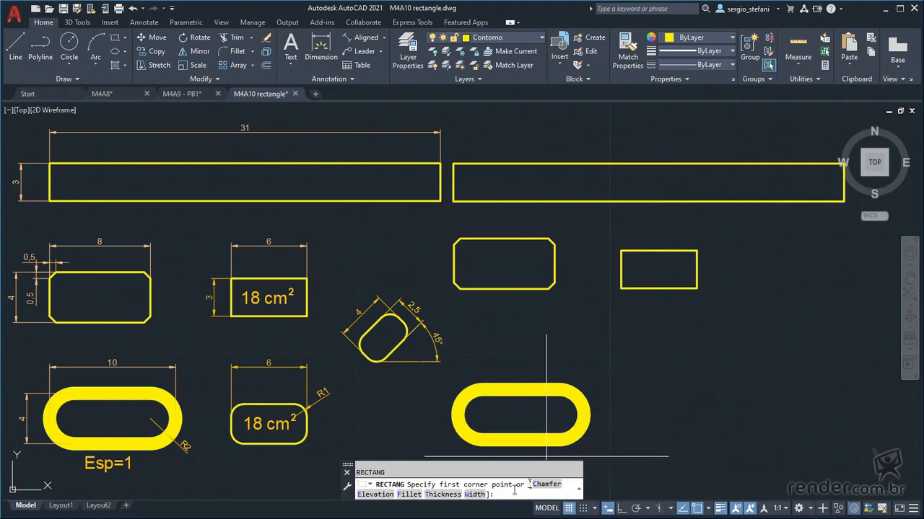
left_click(409, 494)
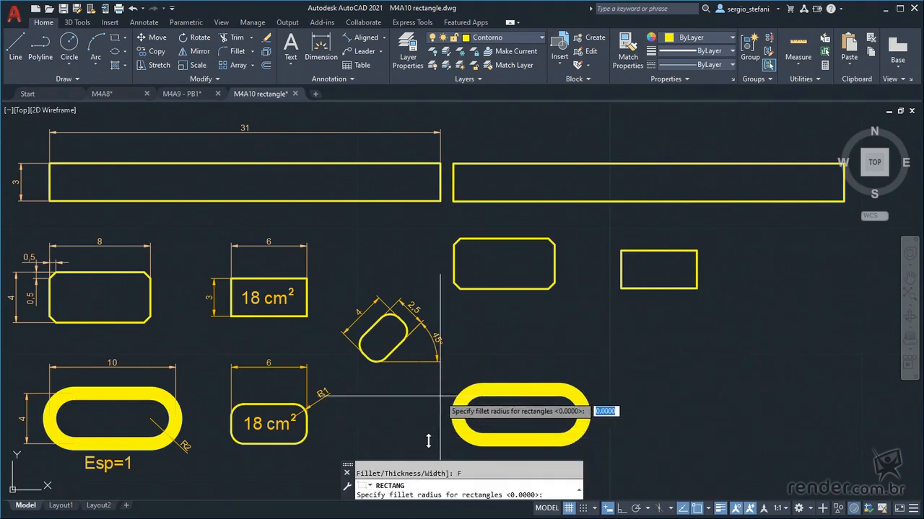
type("1")
key("Return")
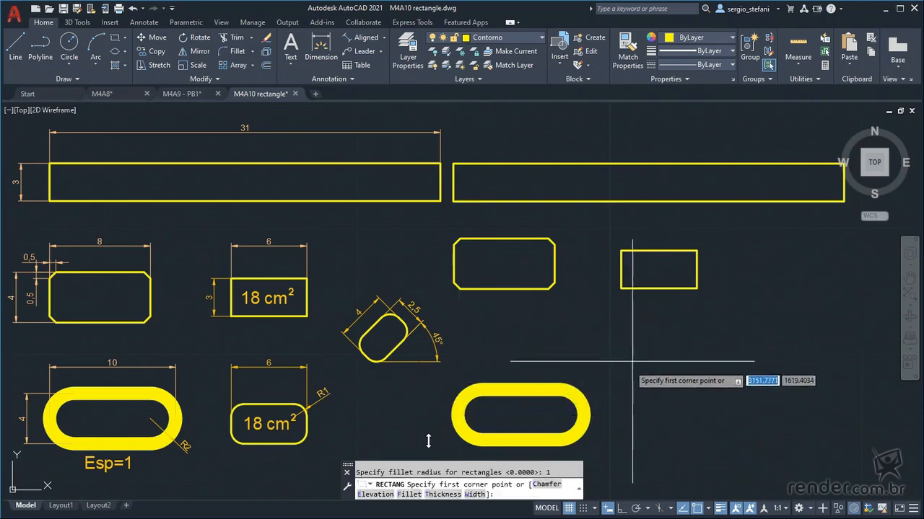
left_click(615, 382)
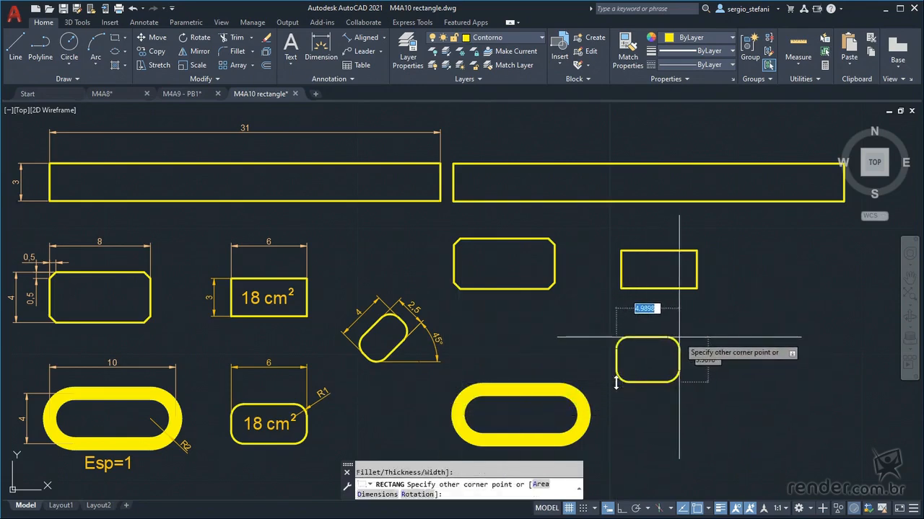
key("Down")
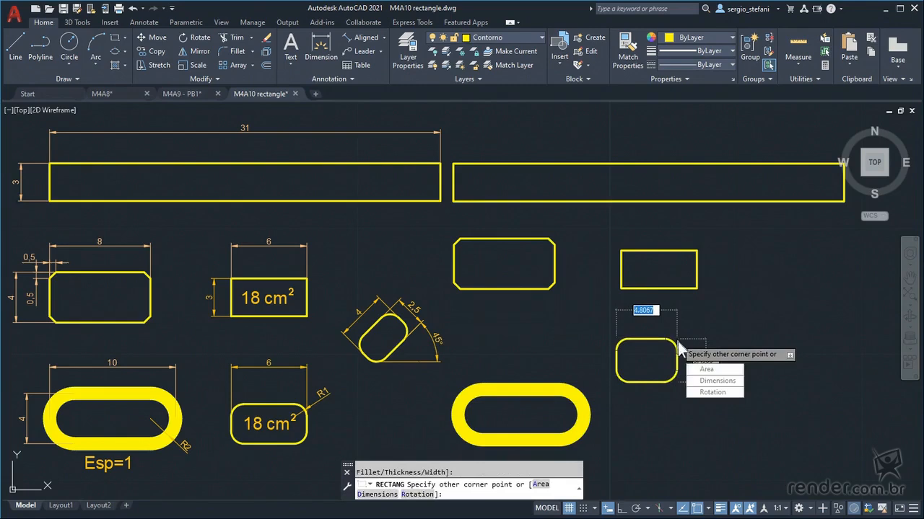
left_click(702, 370)
key("Return")
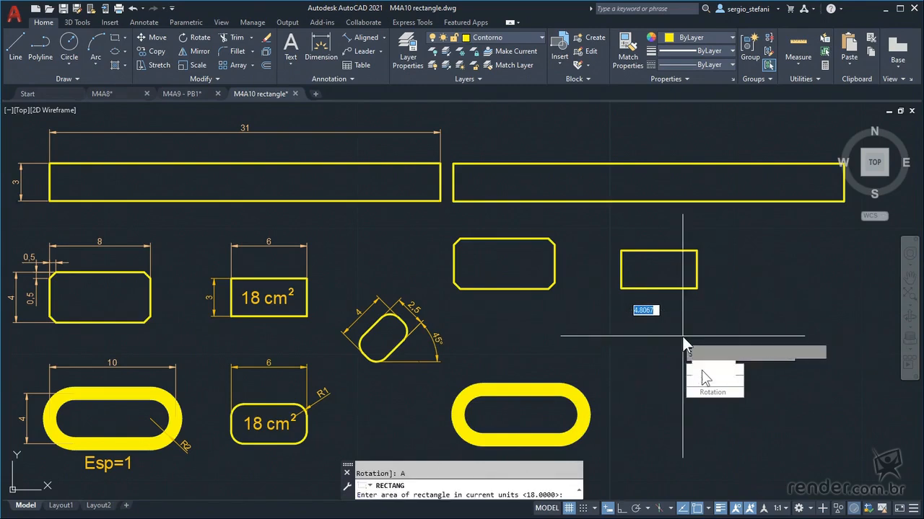
left_click(717, 369)
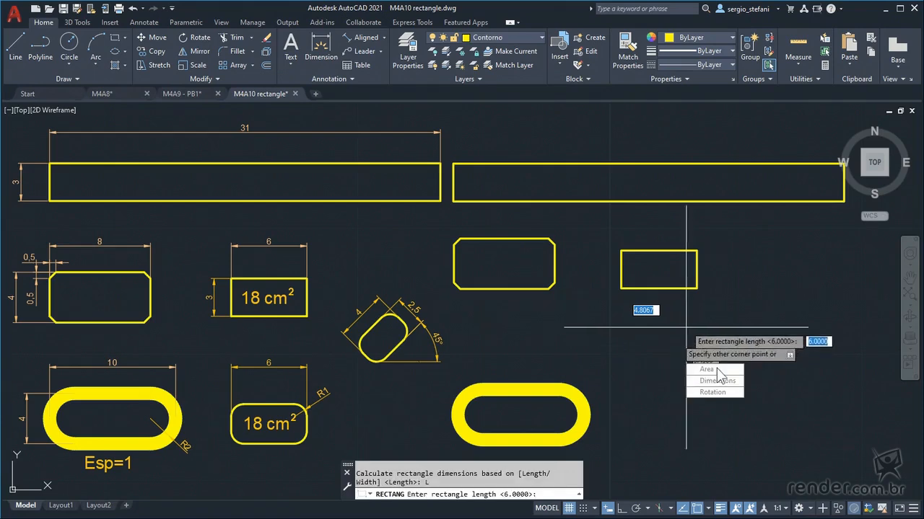
key("Return")
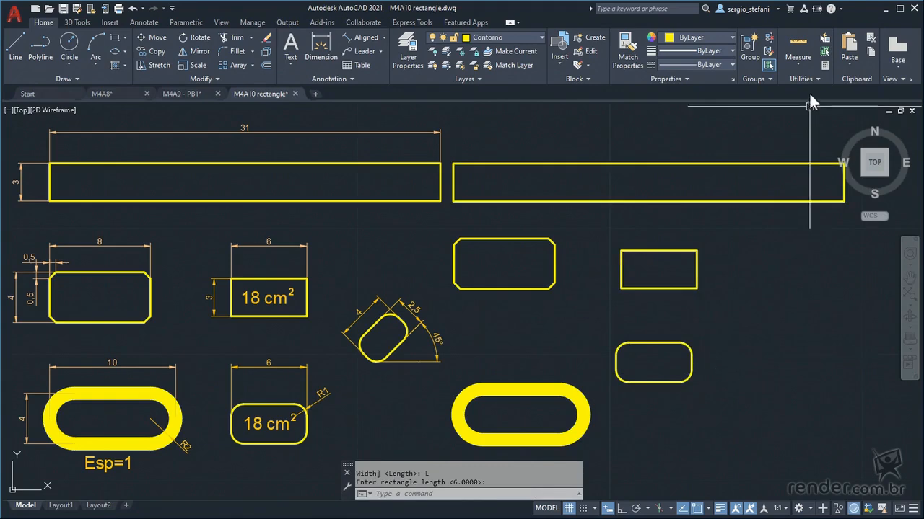
Step: Measure the area and perimeter of the new rounded rectangle with the Quick measure tool
left_click(801, 62)
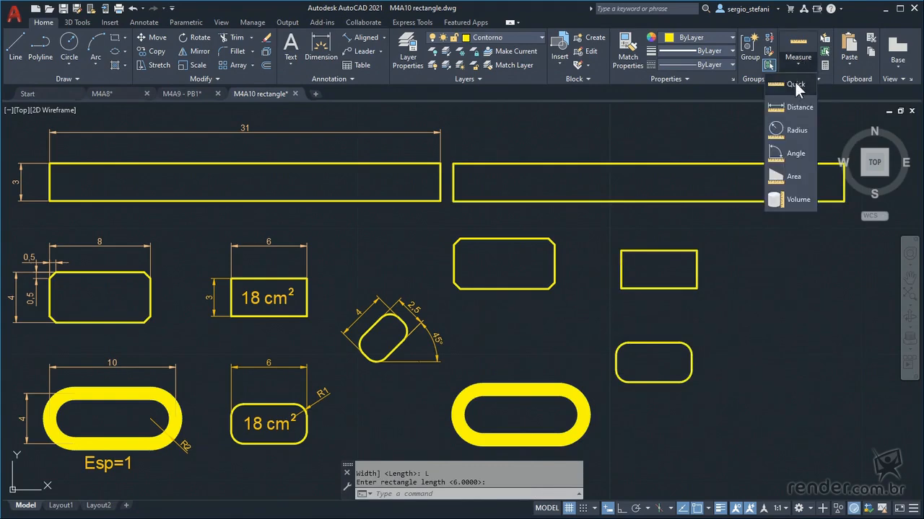
left_click(794, 81)
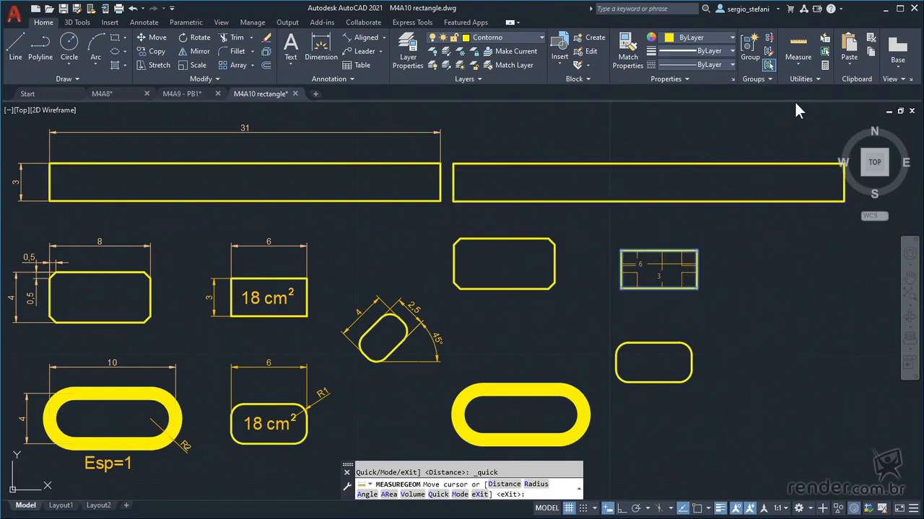
mouse_move(660, 320)
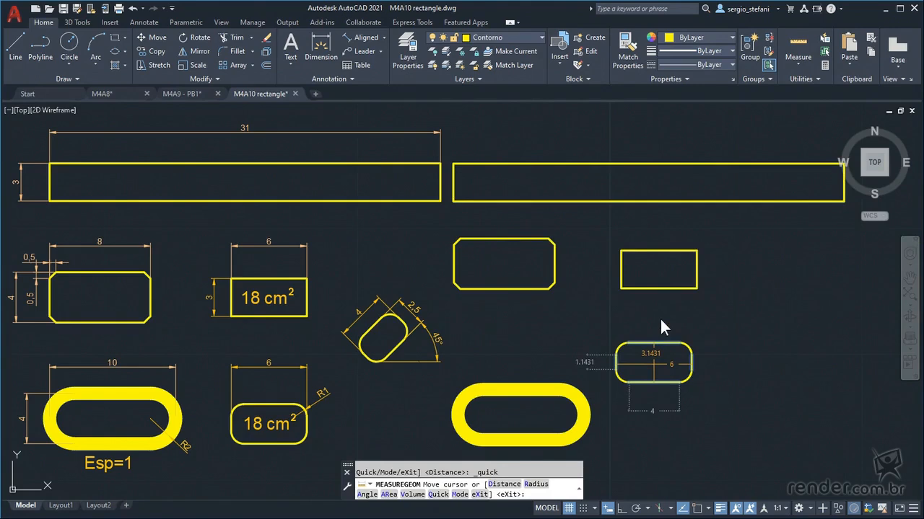
left_click(653, 363)
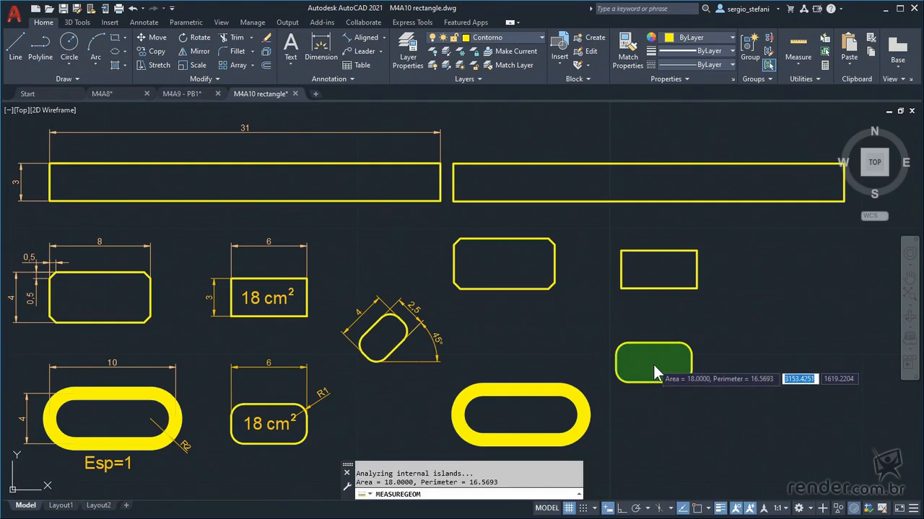
Step: Measure the area and perimeter of the new sharp-cornered rectangle and exit the measuring tool
left_click(667, 274)
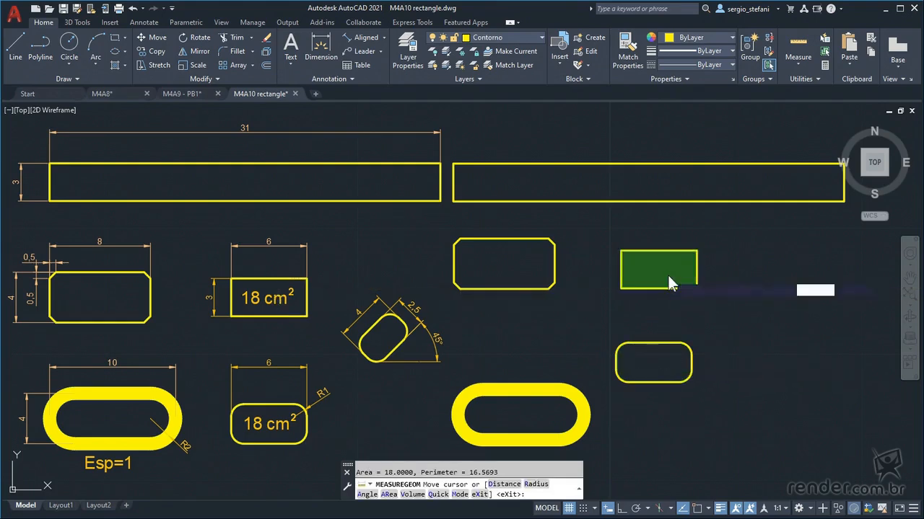
key("Escape")
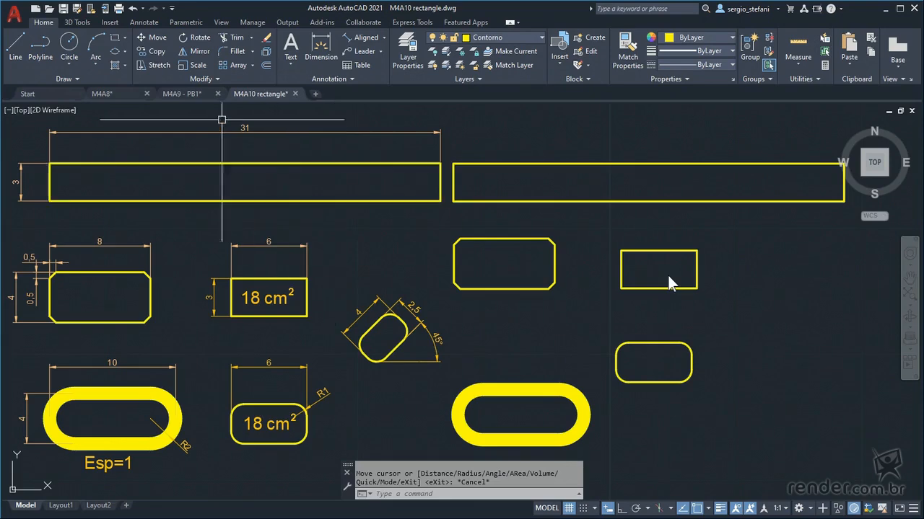
Step: Draw a 4 by 2.5 rectangle with the current rounded corners, rotated 45 degrees, beside the new rounded 18-area rectangle
left_click(115, 38)
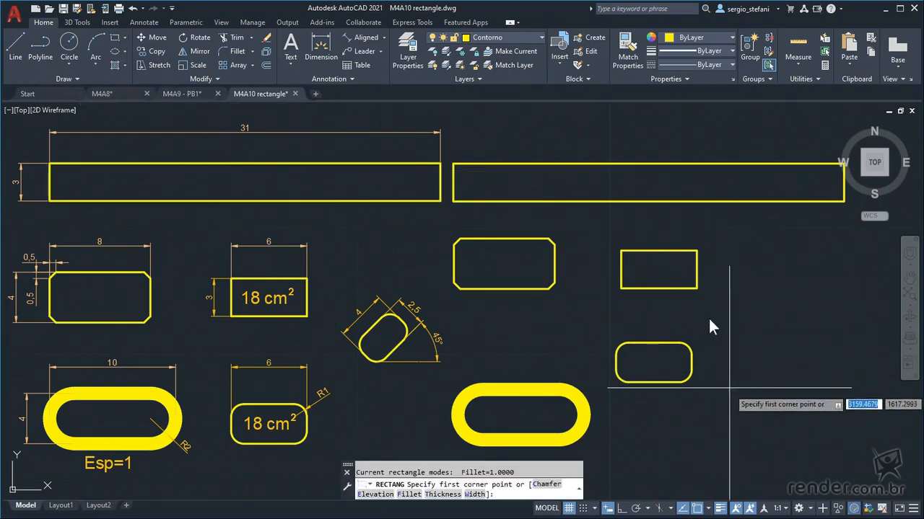
left_click(728, 389)
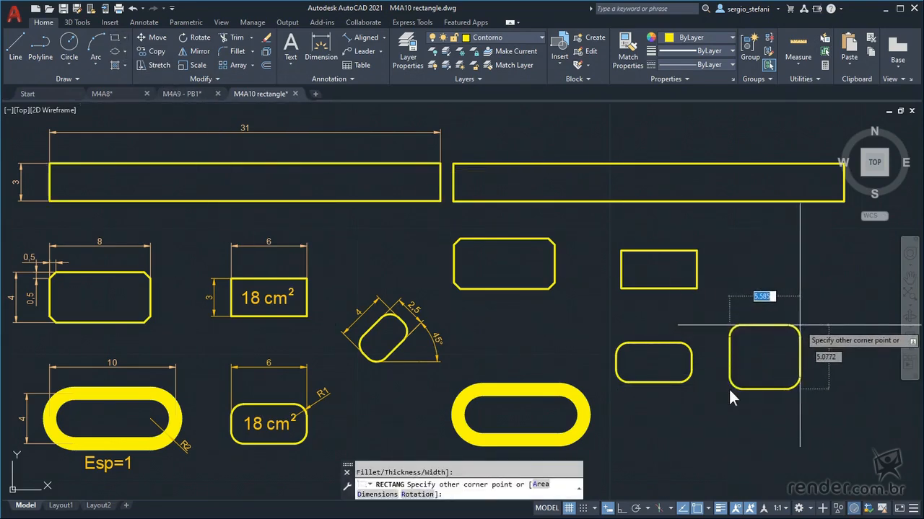
key("Down")
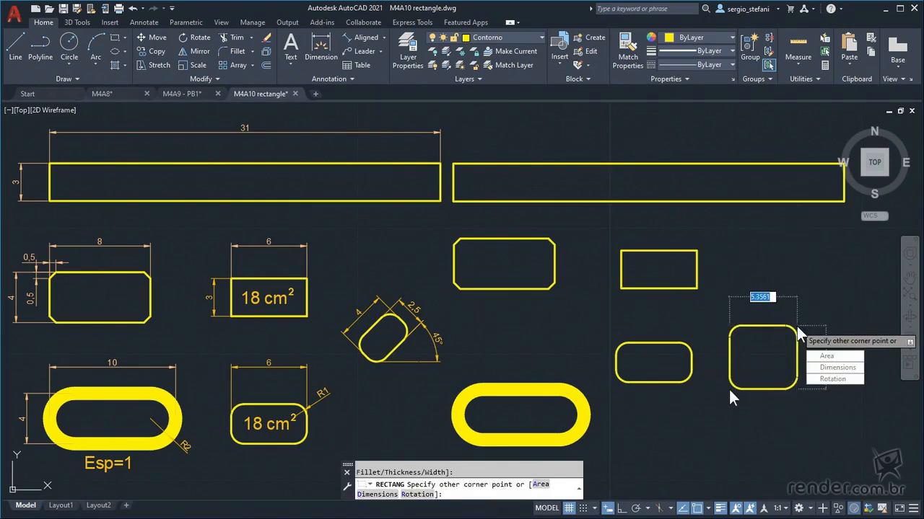
left_click(825, 379)
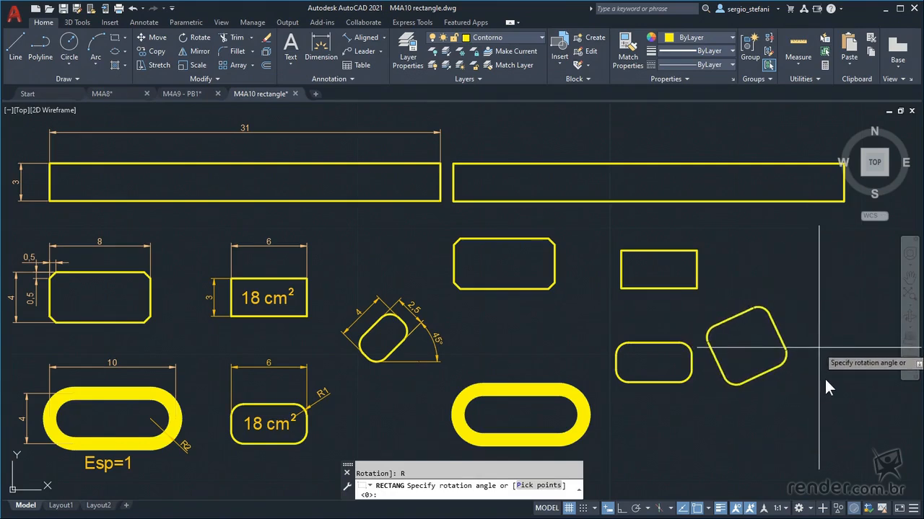
type("45")
key("Return")
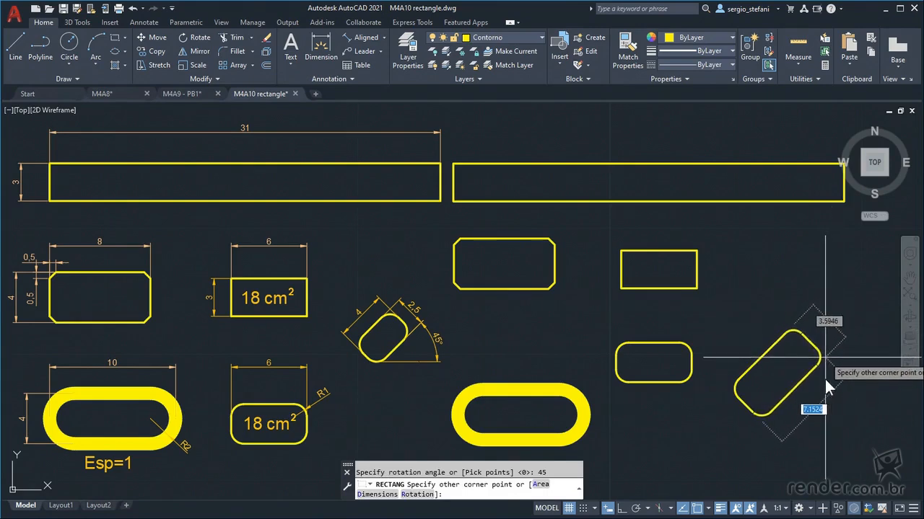
type("4")
key("Tab")
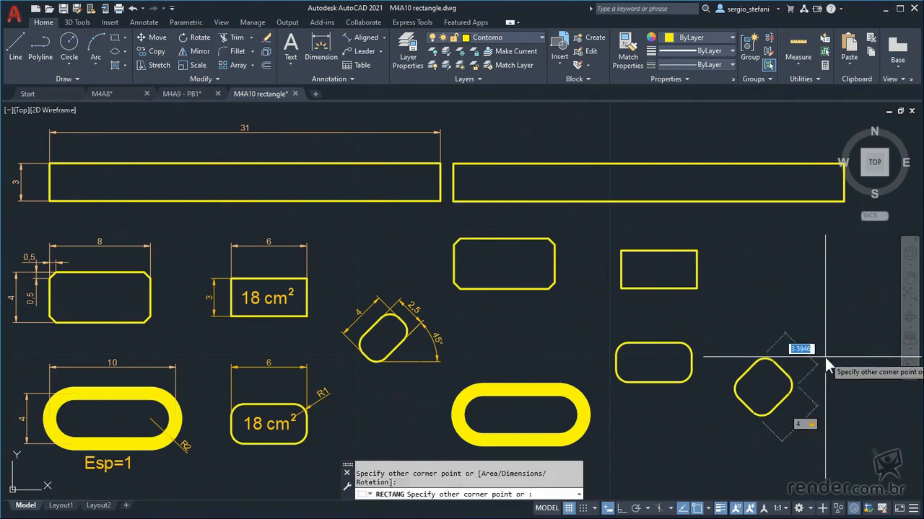
type("2.5")
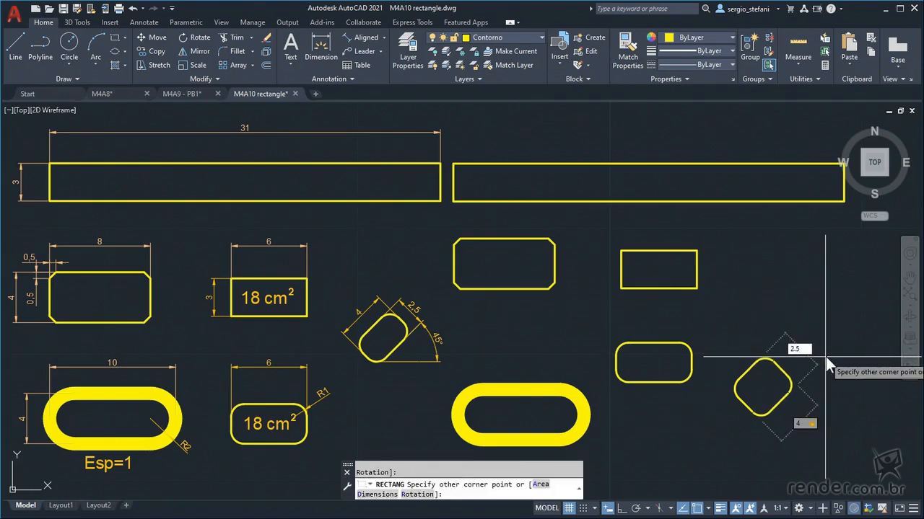
key("Return")
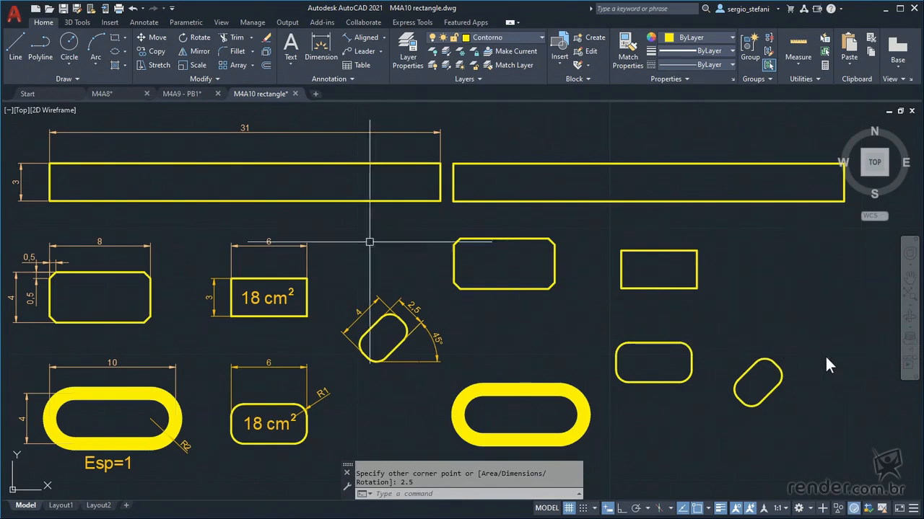
Step: Reset the Rectangle command's fillet radius to 0 and exit without drawing another rectangle
left_click(115, 39)
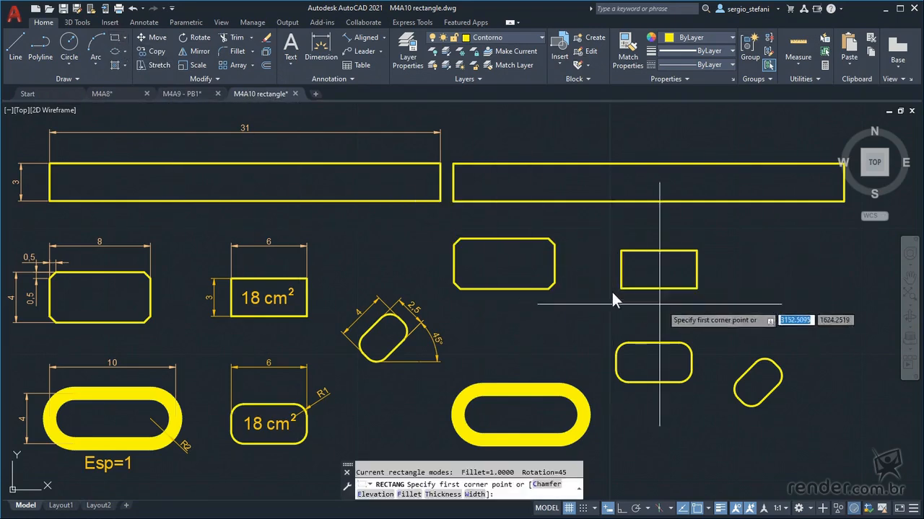
left_click(415, 495)
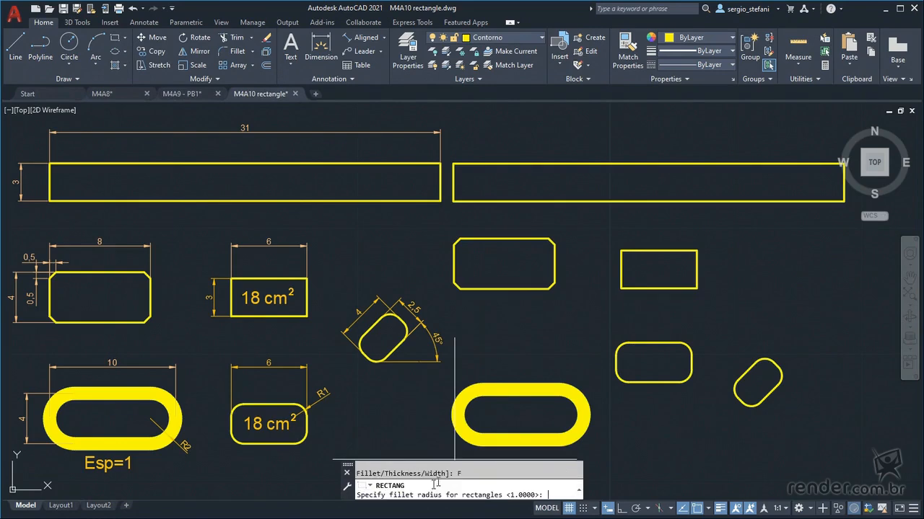
type("0")
key("Return")
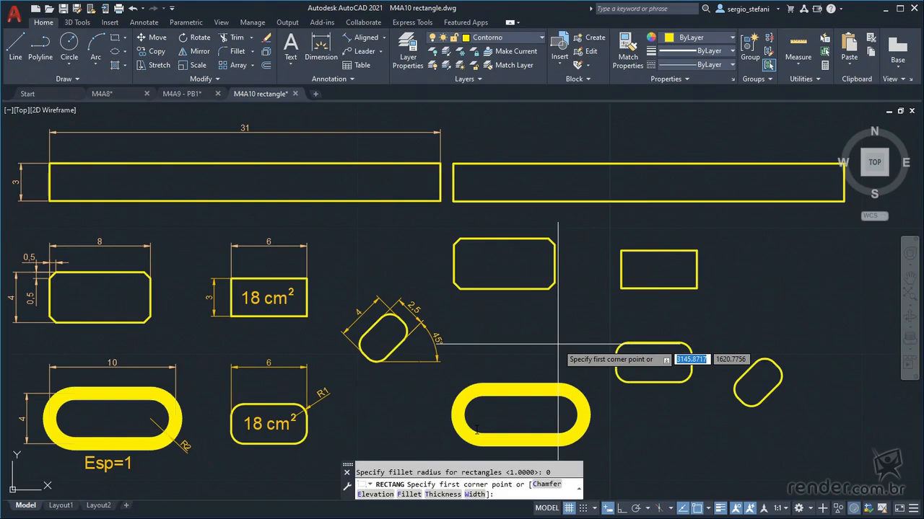
key("Escape")
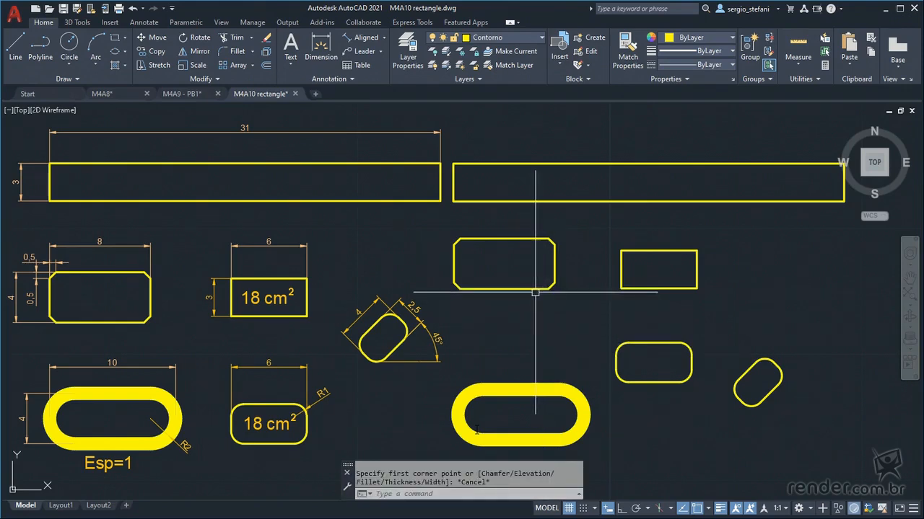